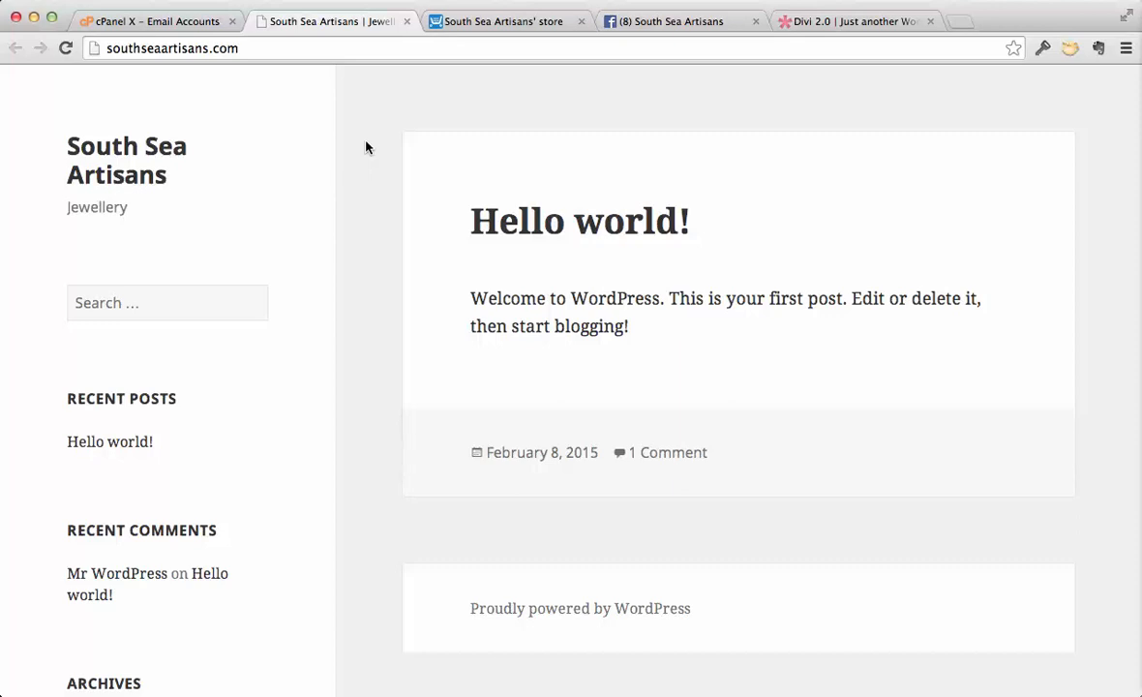
- Go to southseaartisans.com/wp-admin, log in with the administrator's username and password, and dismiss the offer to save the login
{"action": "left_click", "coordinate": [347, 51]}
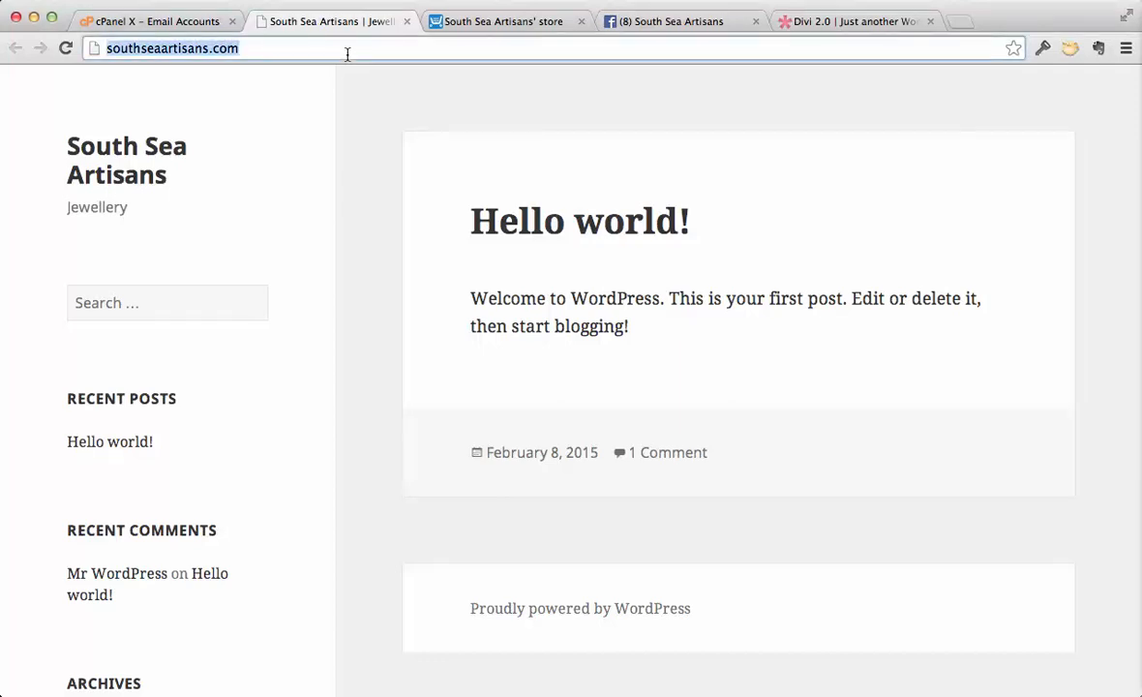
{"action": "left_click", "coordinate": [347, 54]}
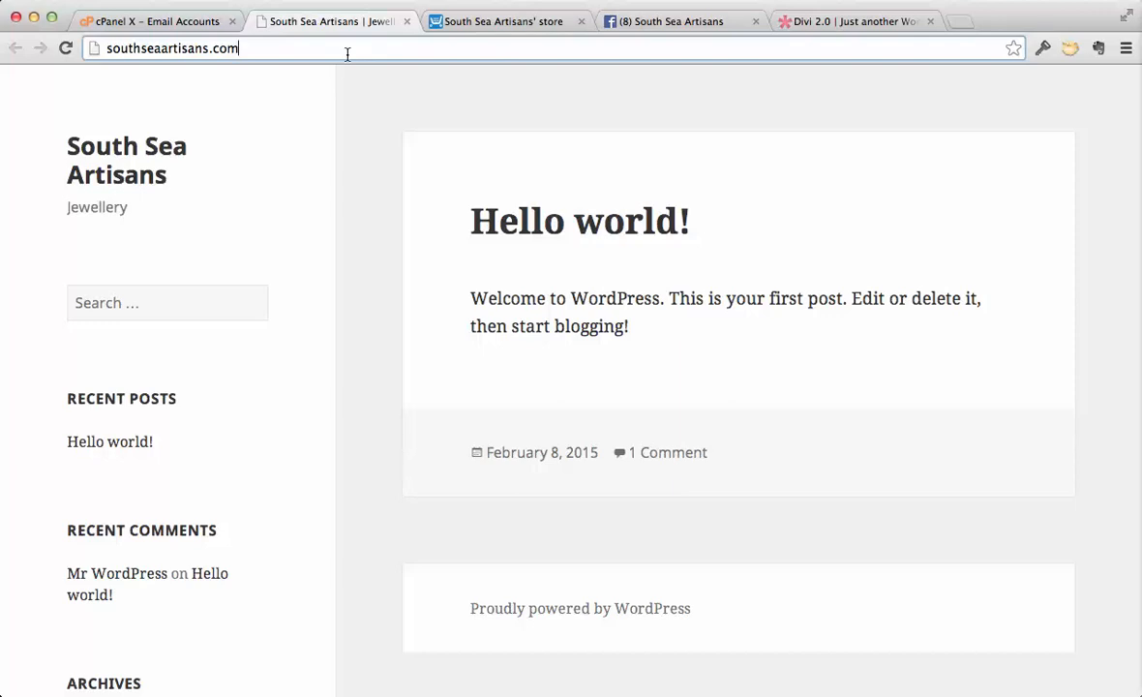
{"action": "left_click", "coordinate": [347, 53]}
{"action": "type", "text": "/wp"}
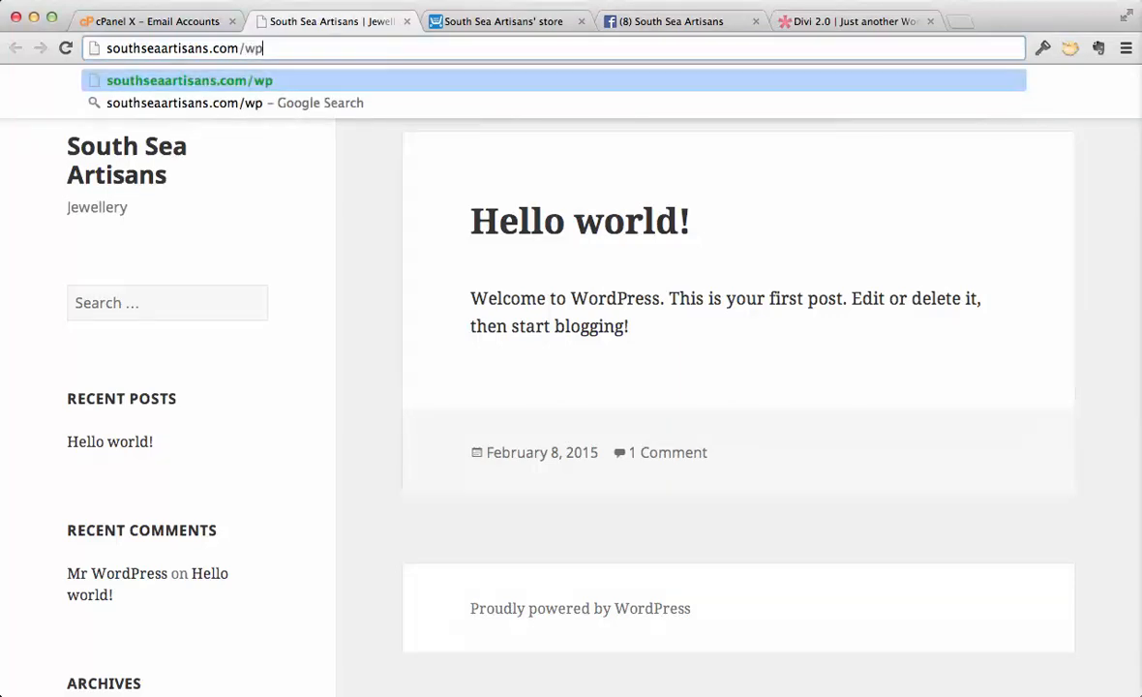
{"action": "type", "text": "-admin"}
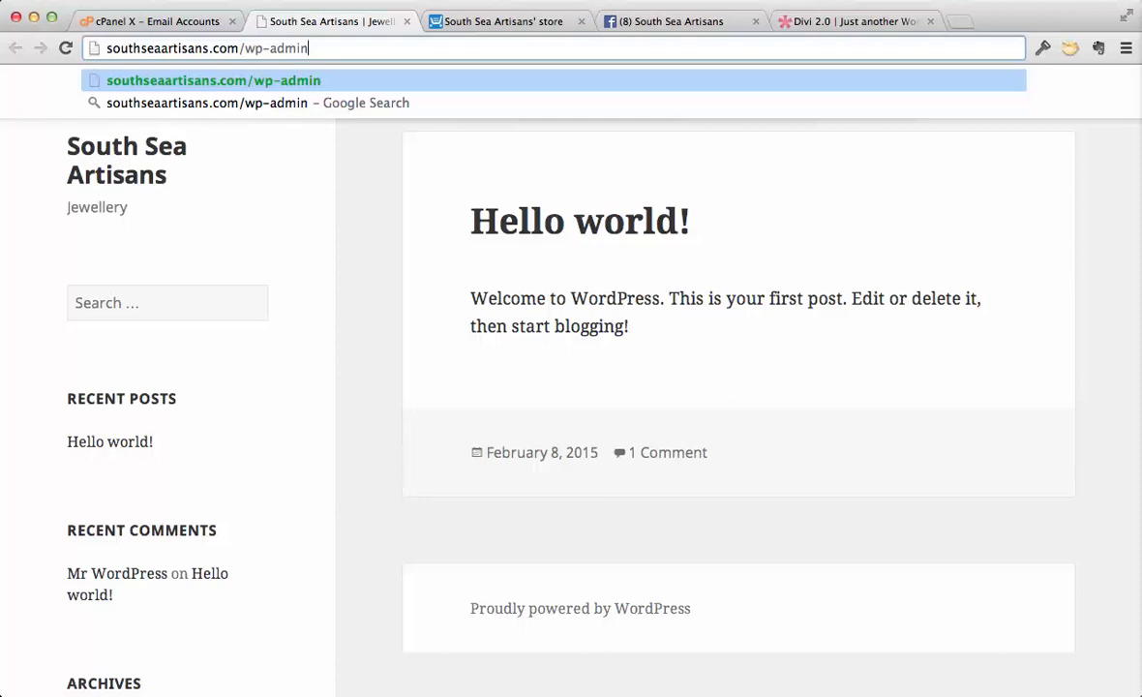
{"action": "key", "text": "Return"}
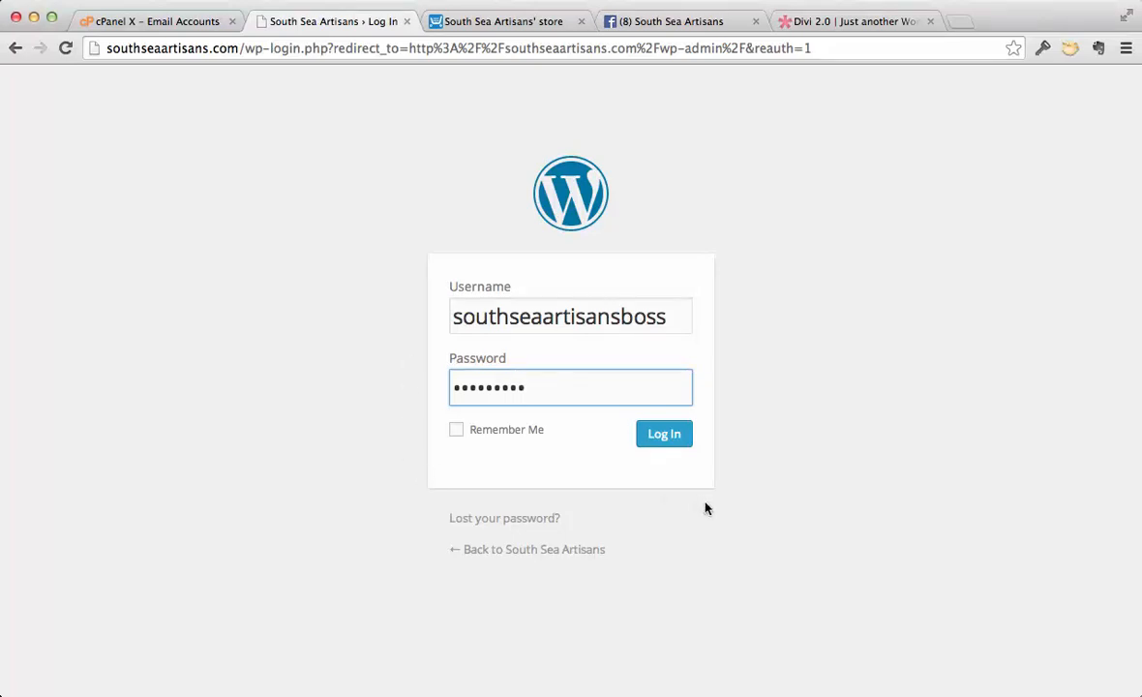
{"action": "left_click", "coordinate": [665, 436]}
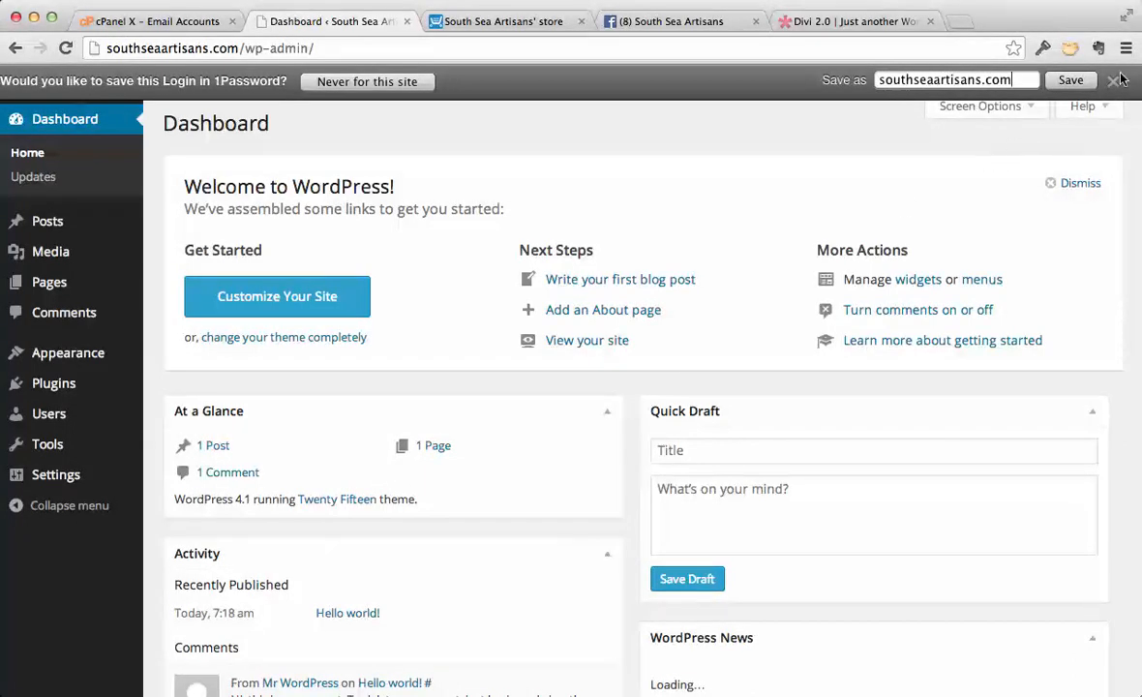
{"action": "left_click", "coordinate": [1114, 82]}
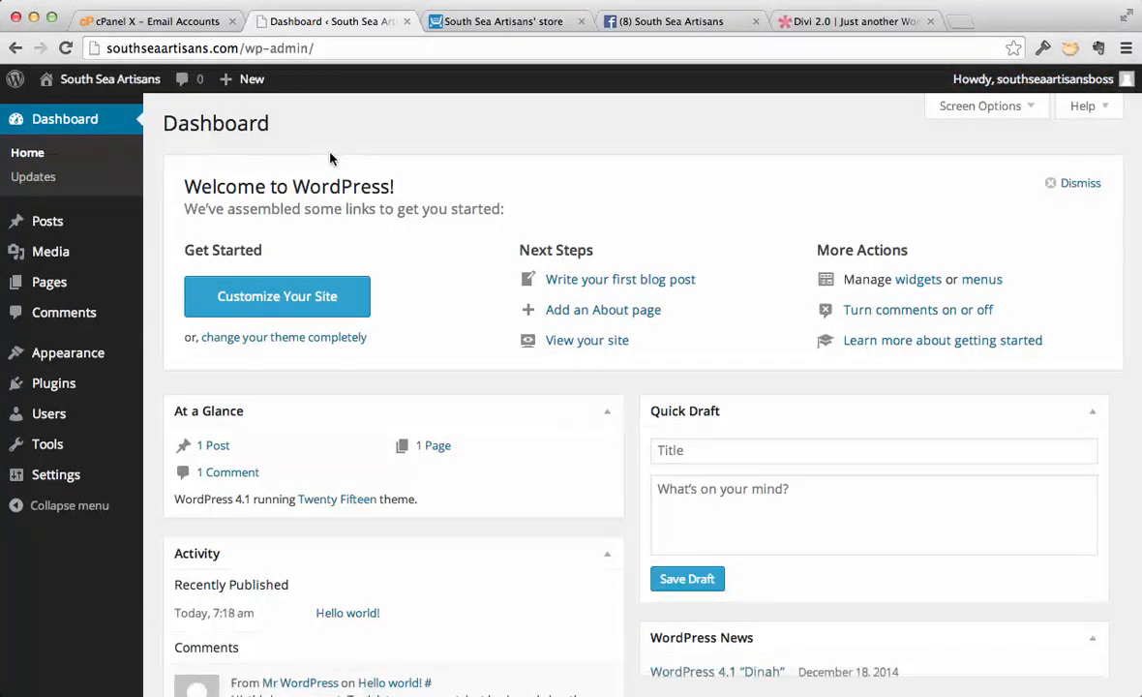
{"action": "mouse_move", "coordinate": [104, 290]}
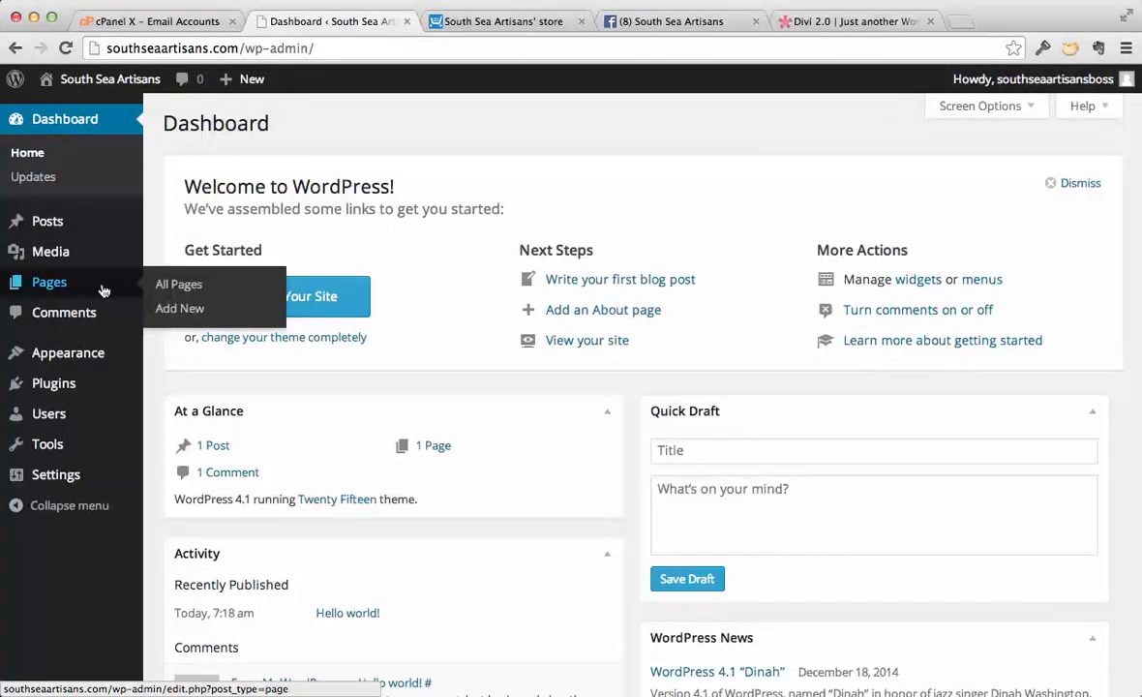
{"action": "mouse_move", "coordinate": [73, 395]}
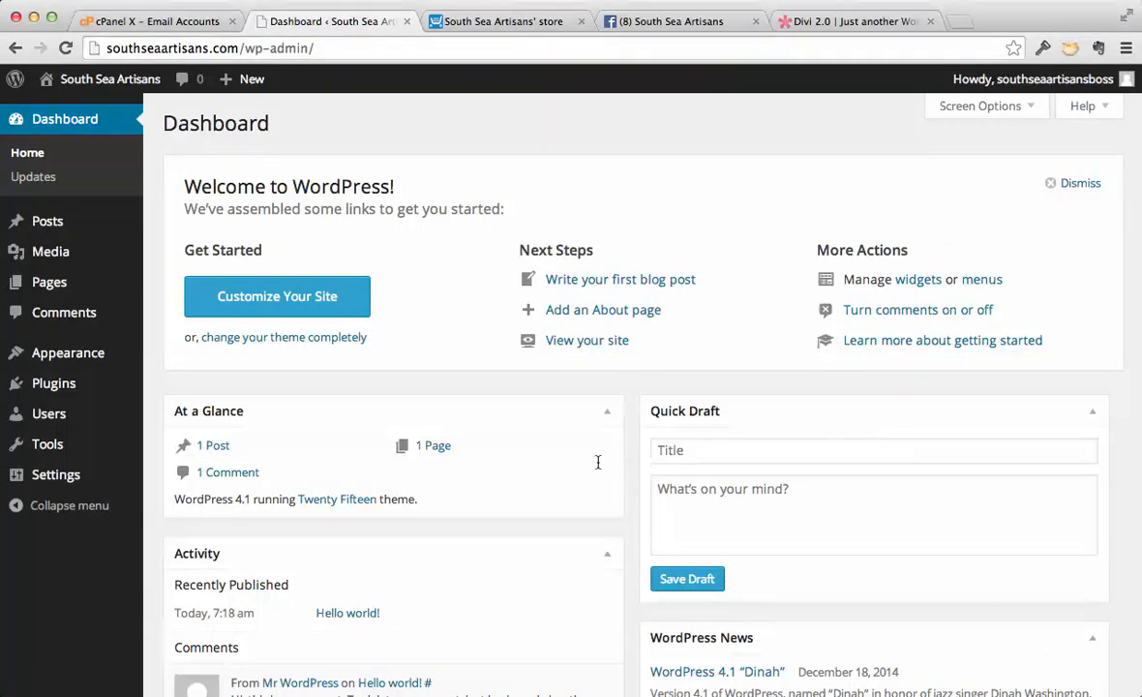
{"action": "scroll", "coordinate": [587, 497], "scroll_direction": "down", "scroll_amount": 1}
{"action": "scroll", "coordinate": [588, 494], "scroll_direction": "up", "scroll_amount": 1}
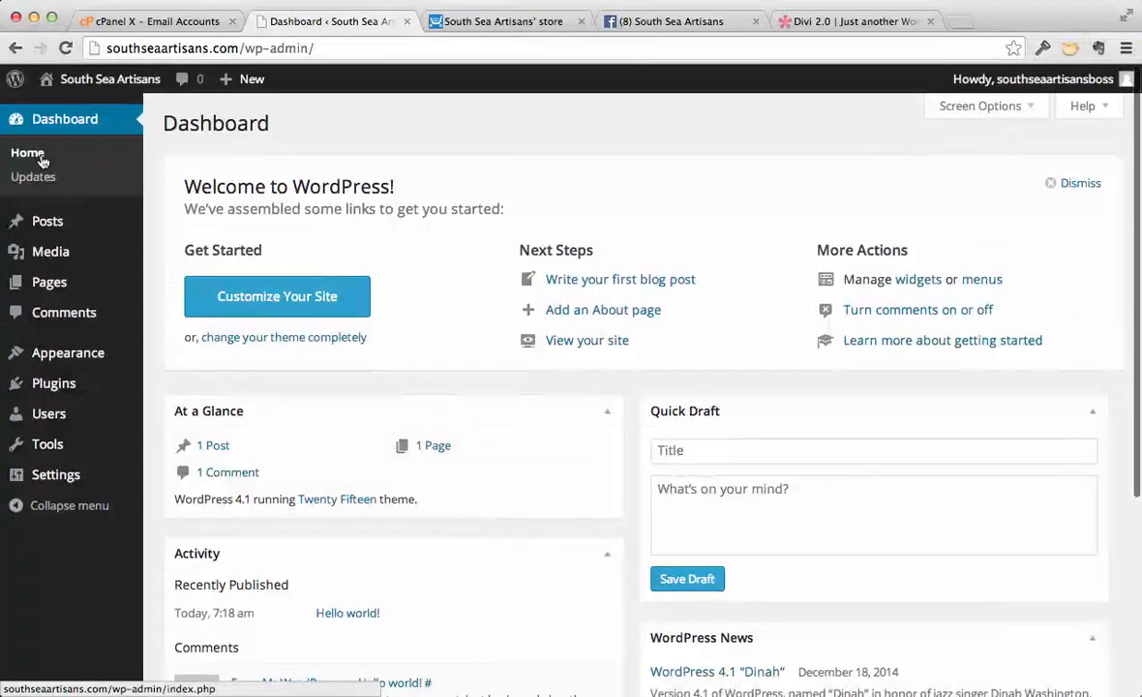
- Check the update status of WordPress, its plugins and themes, then return to the dashboard home page
{"action": "left_click", "coordinate": [41, 183]}
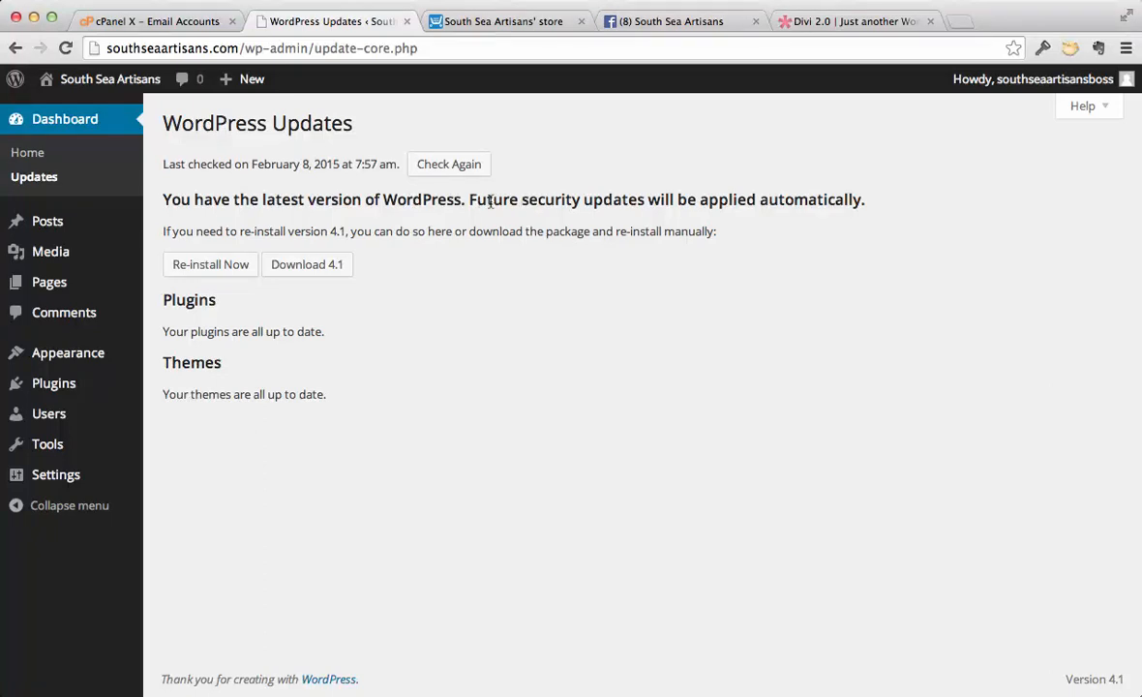
{"action": "double_click", "coordinate": [794, 200]}
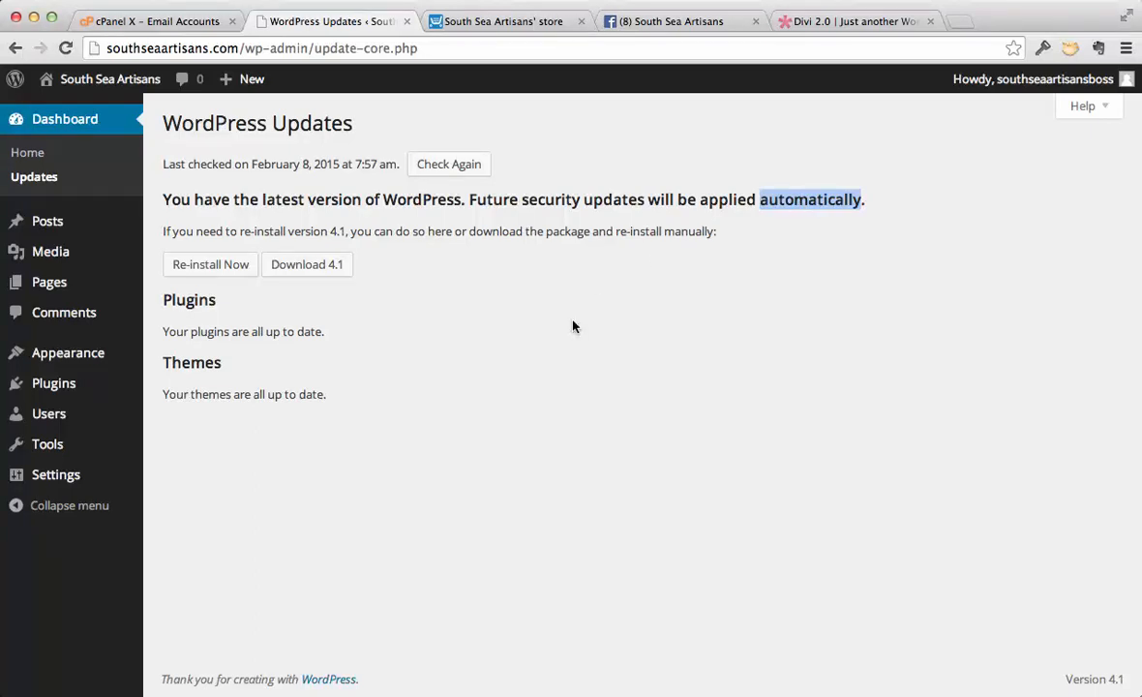
{"action": "left_click", "coordinate": [33, 155]}
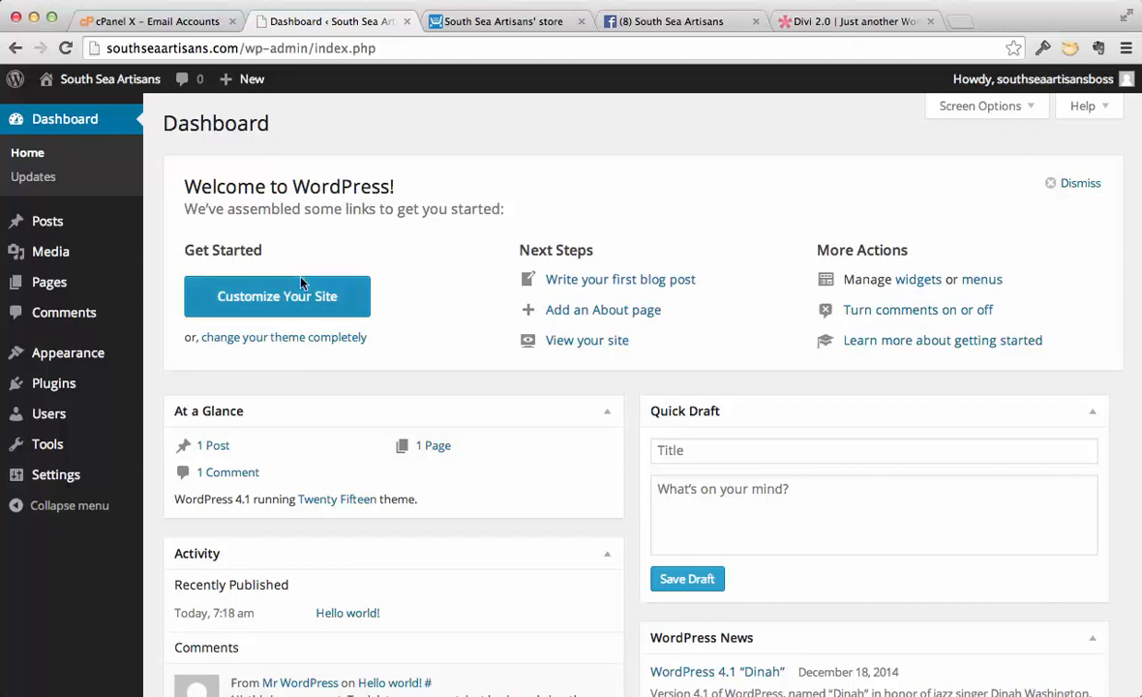
- Start a new user from the users list, entering the username admin1, the e-mail address, first and last name, and the password twice
{"action": "mouse_move", "coordinate": [49, 415]}
{"action": "left_click", "coordinate": [170, 417]}
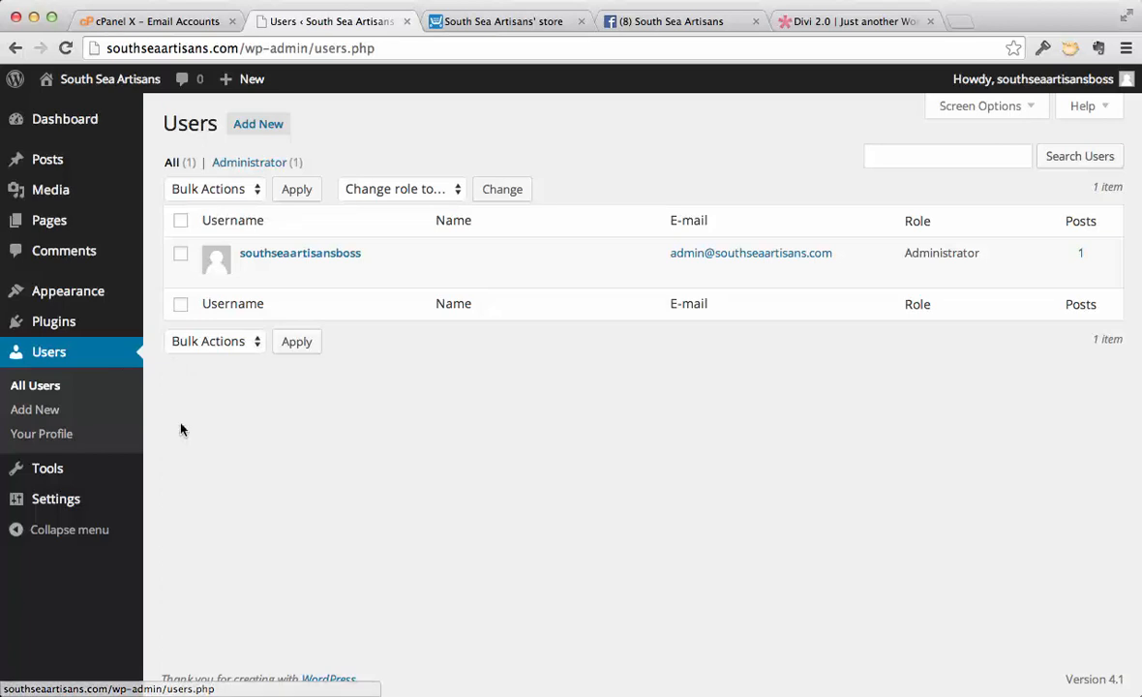
{"action": "mouse_move", "coordinate": [347, 246]}
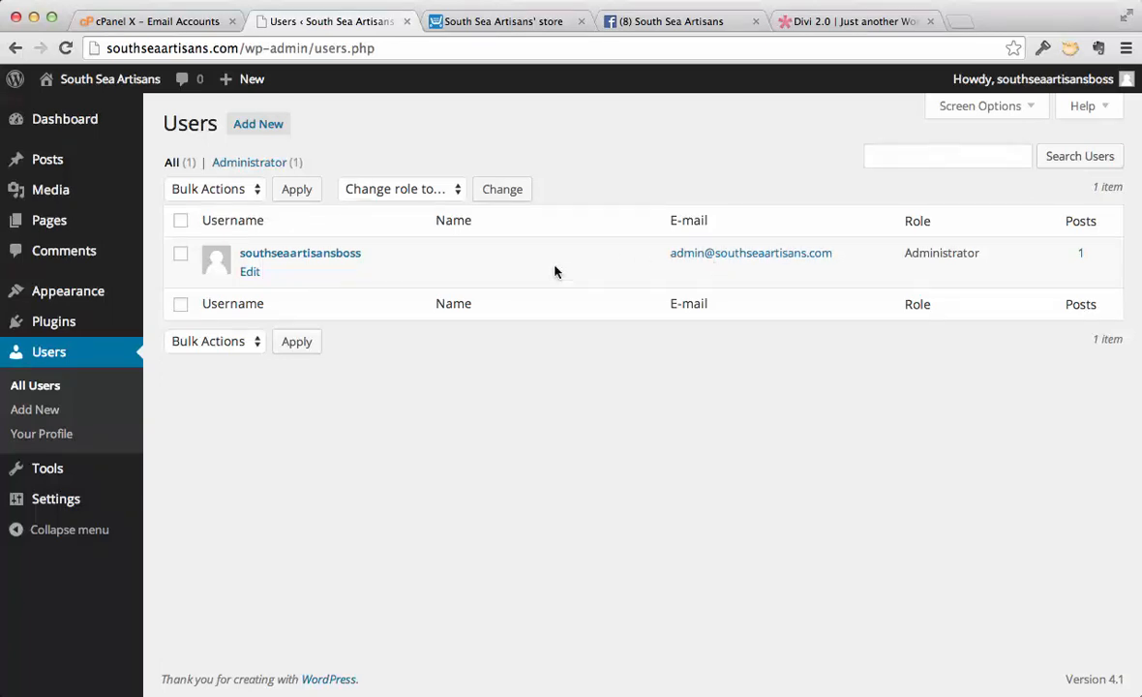
{"action": "left_click", "coordinate": [272, 131]}
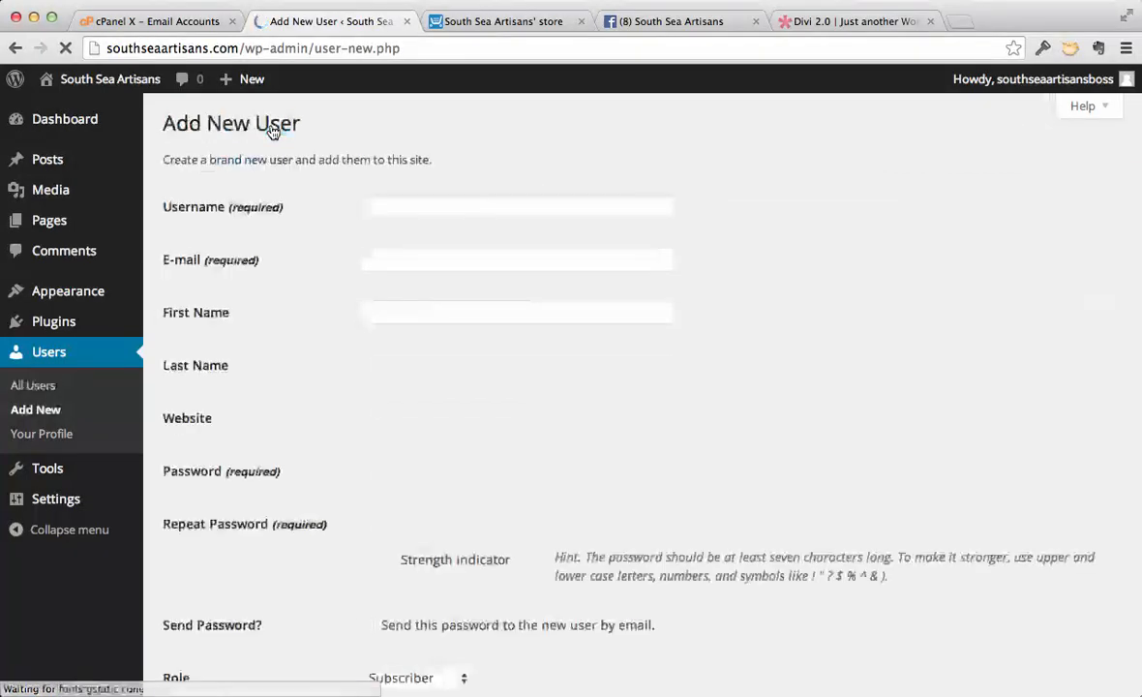
{"action": "left_click", "coordinate": [365, 205]}
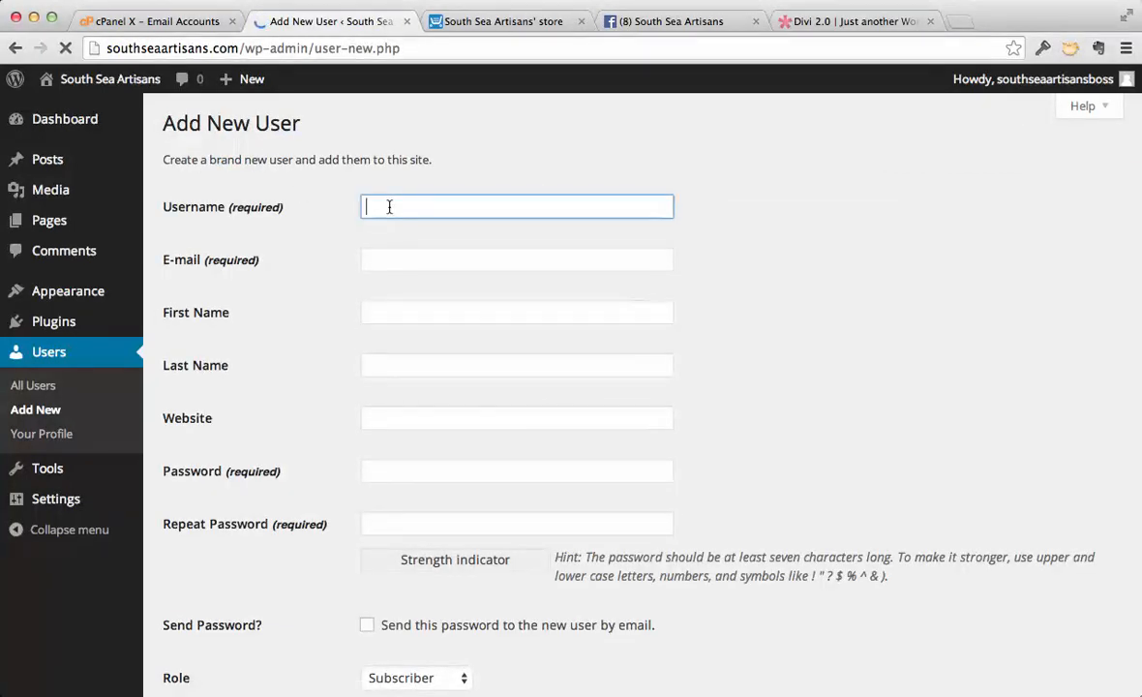
{"action": "type", "text": "admin1"}
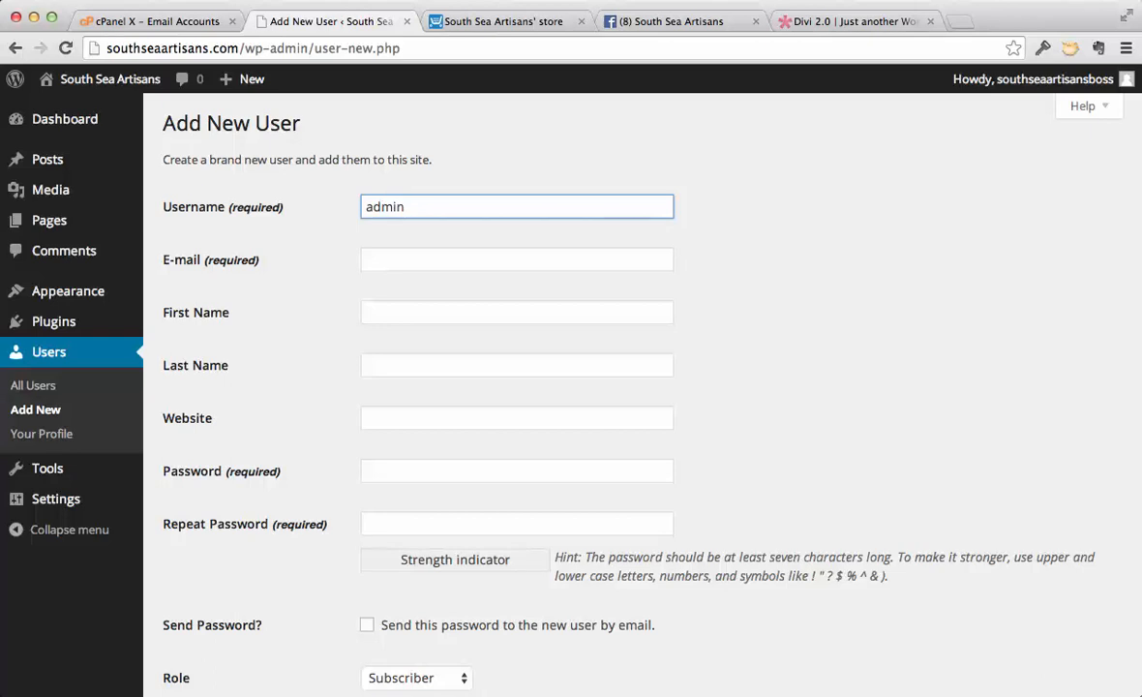
{"action": "left_click", "coordinate": [389, 254]}
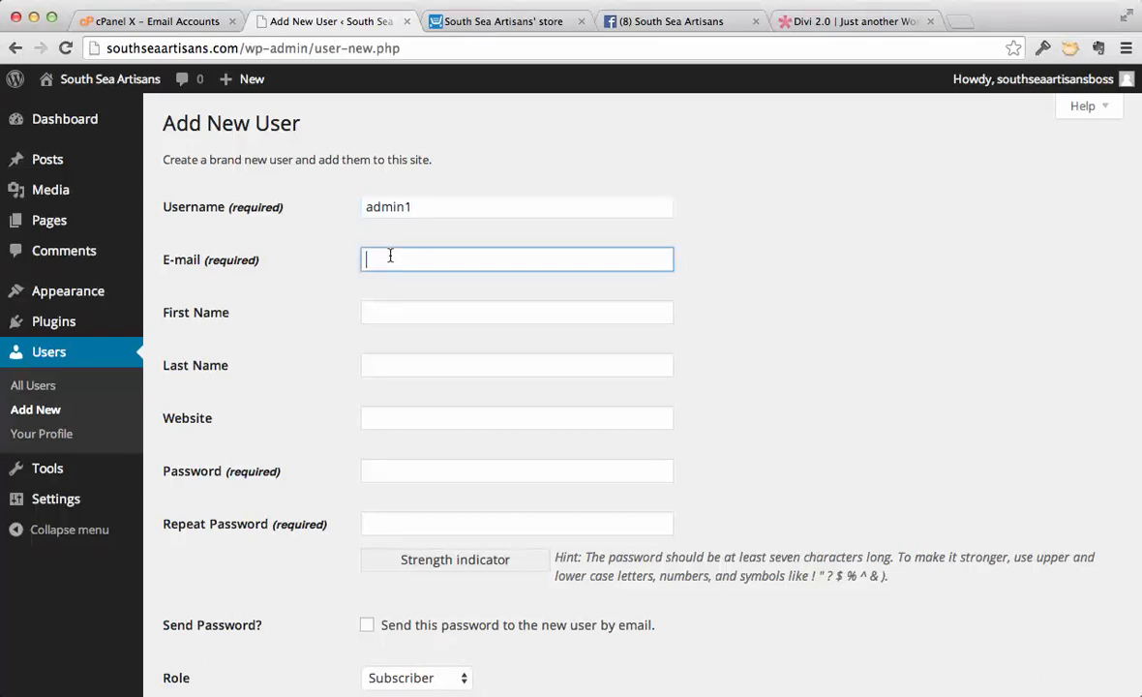
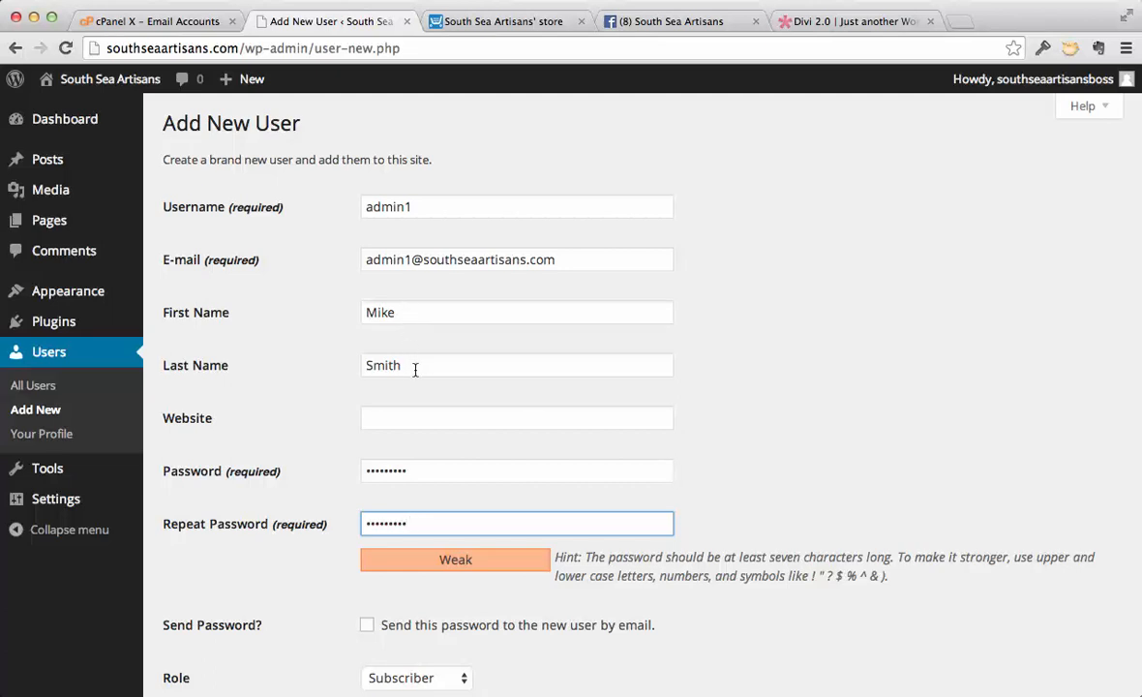
- Enable sending the password to the new user by email, set the role to Administrator, and create the user
{"action": "scroll", "coordinate": [742, 434], "scroll_direction": "down", "scroll_amount": 1}
{"action": "scroll", "coordinate": [742, 434], "scroll_direction": "down", "scroll_amount": 2}
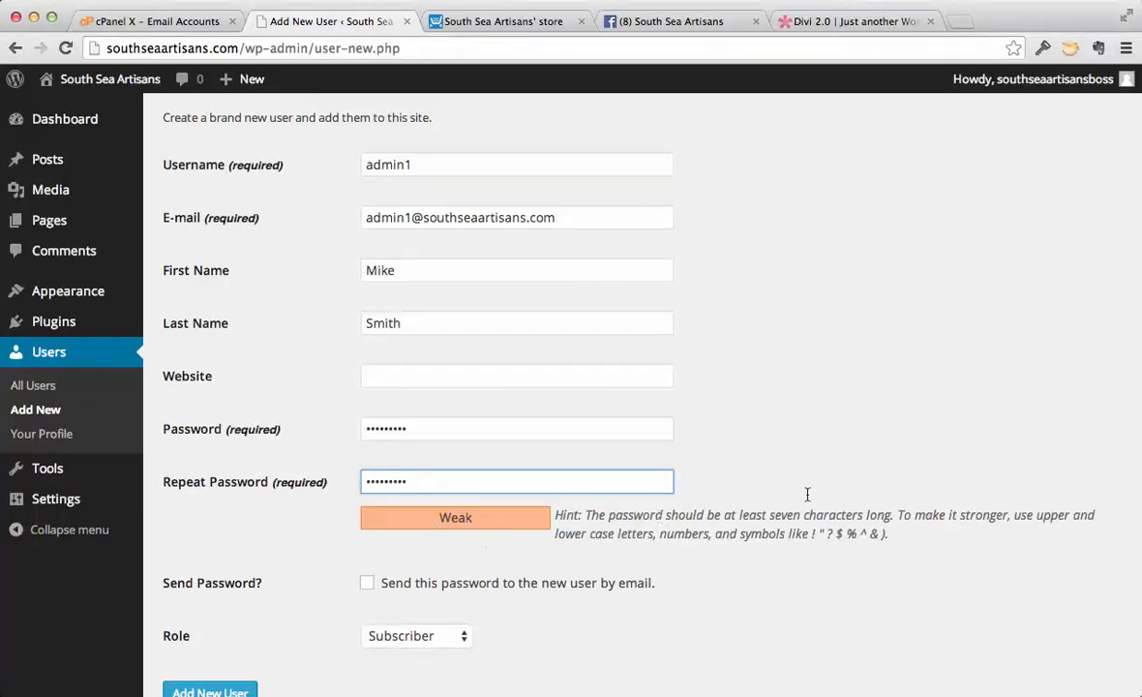
{"action": "scroll", "coordinate": [811, 499], "scroll_direction": "down", "scroll_amount": 3}
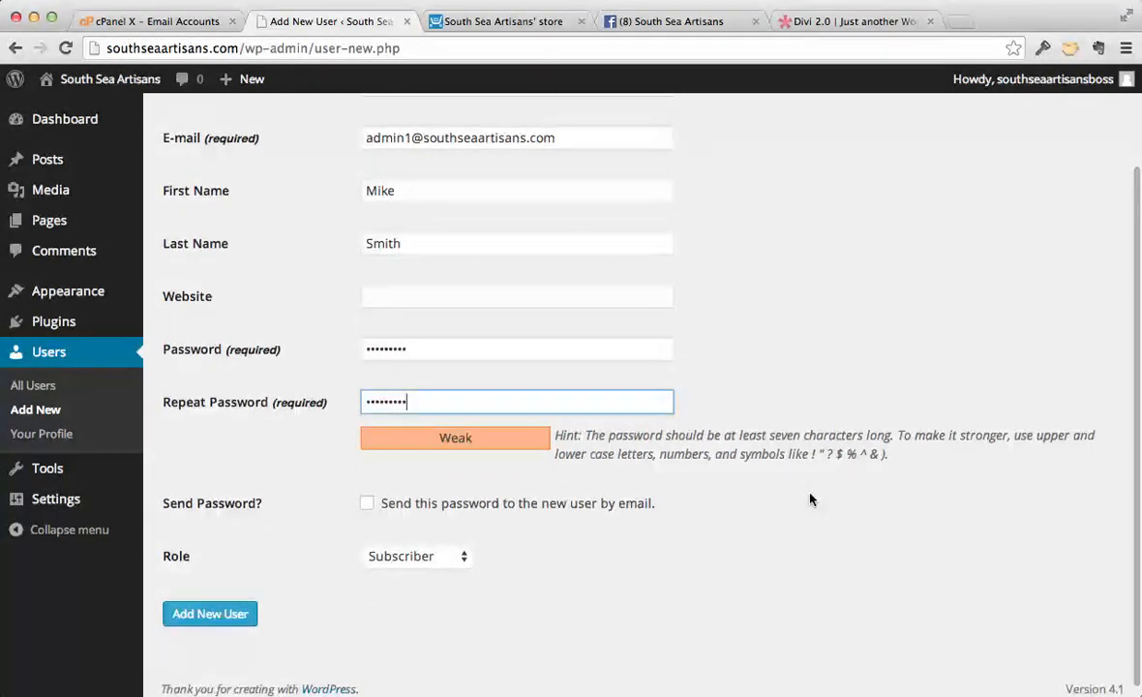
{"action": "scroll", "coordinate": [806, 341], "scroll_direction": "up", "scroll_amount": 3}
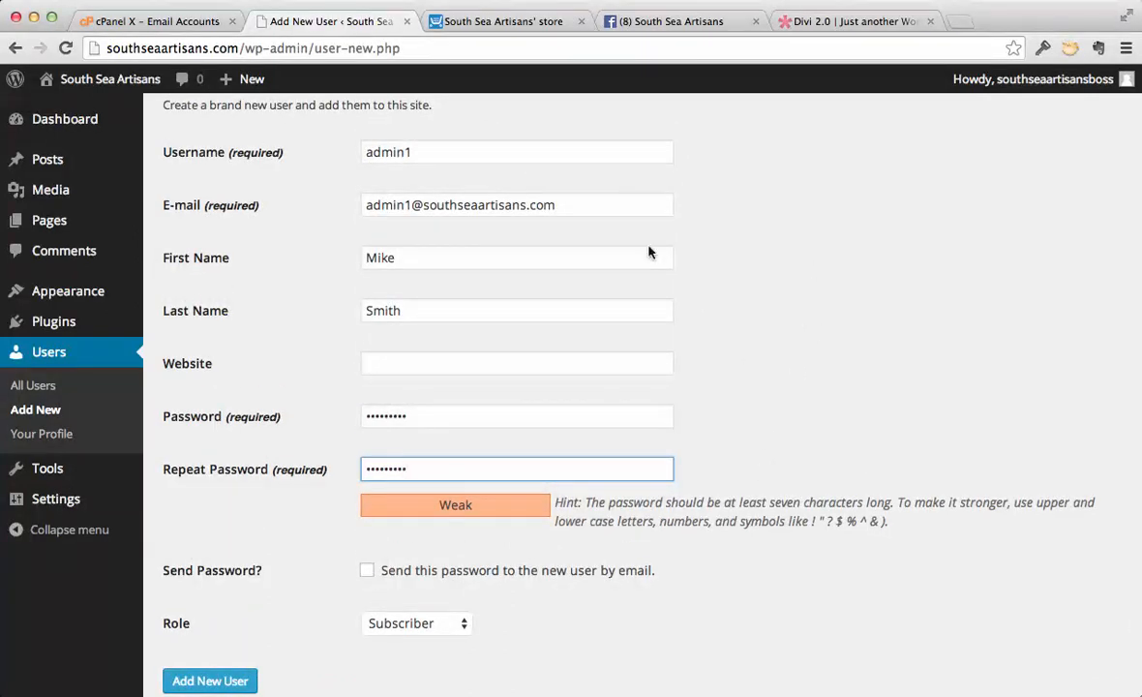
{"action": "left_click", "coordinate": [366, 573]}
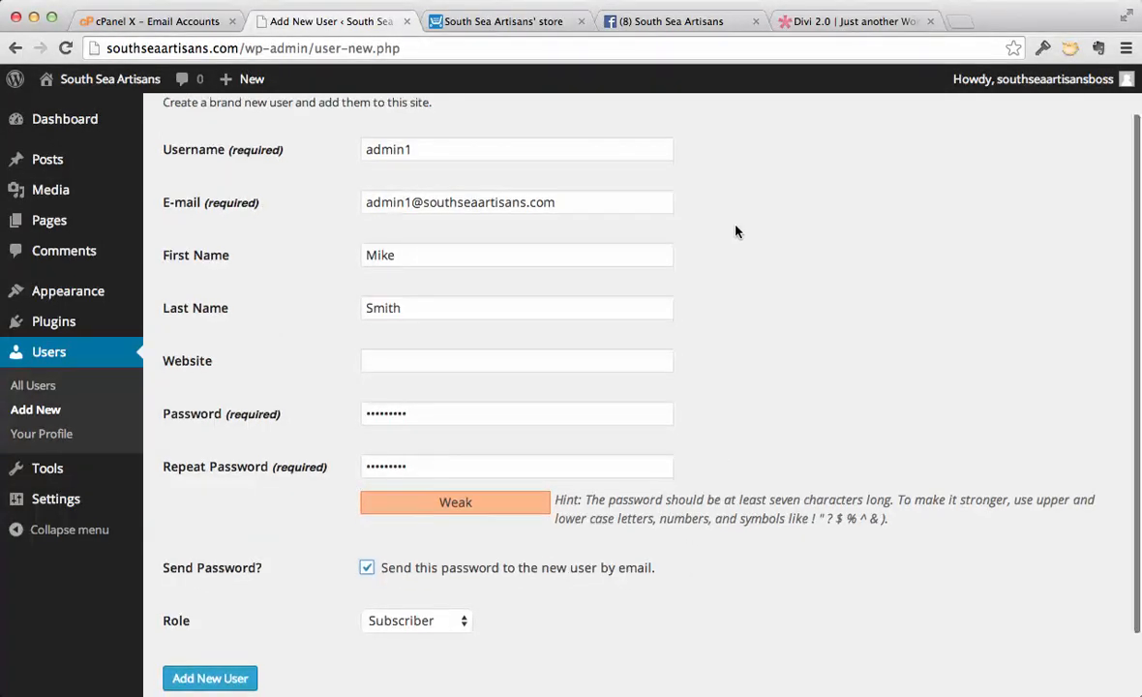
{"action": "scroll", "coordinate": [734, 232], "scroll_direction": "down", "scroll_amount": 2}
{"action": "left_click", "coordinate": [464, 546]}
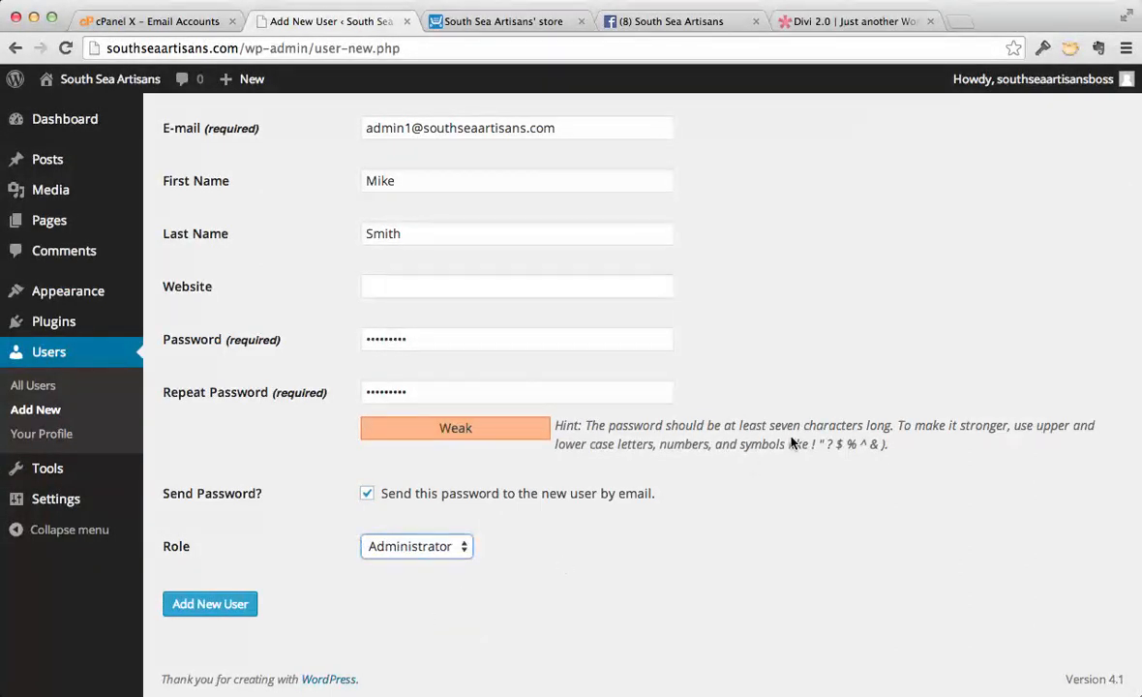
{"action": "scroll", "coordinate": [790, 440], "scroll_direction": "up", "scroll_amount": 3}
{"action": "scroll", "coordinate": [791, 443], "scroll_direction": "down", "scroll_amount": 2}
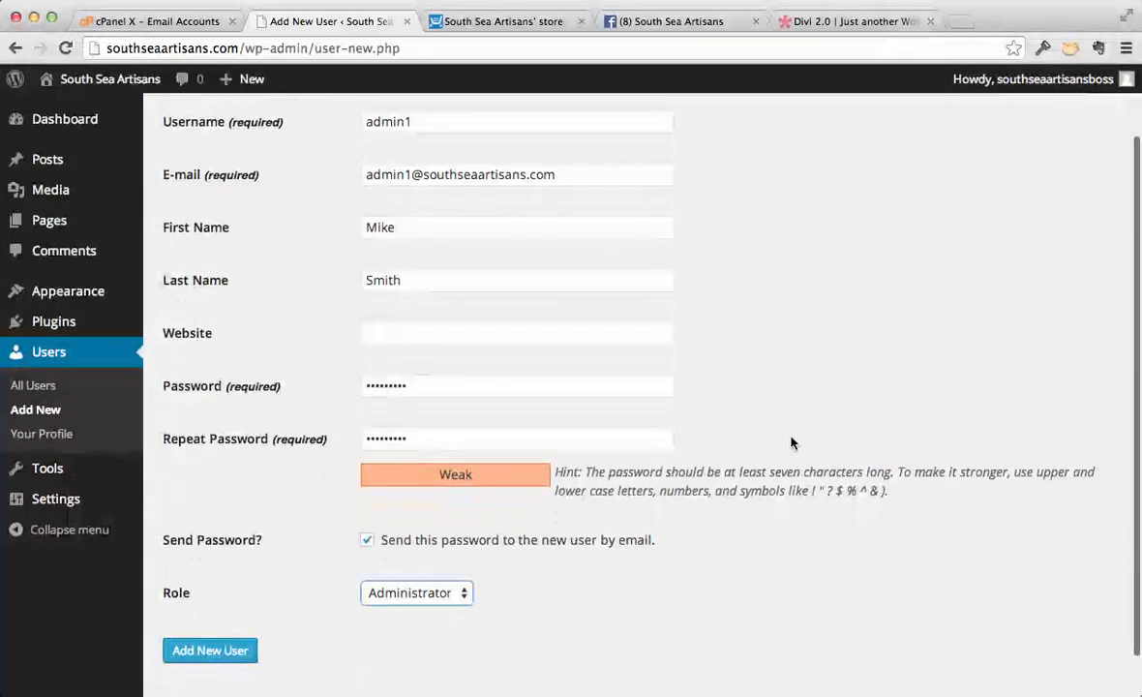
{"action": "scroll", "coordinate": [791, 443], "scroll_direction": "down", "scroll_amount": 1}
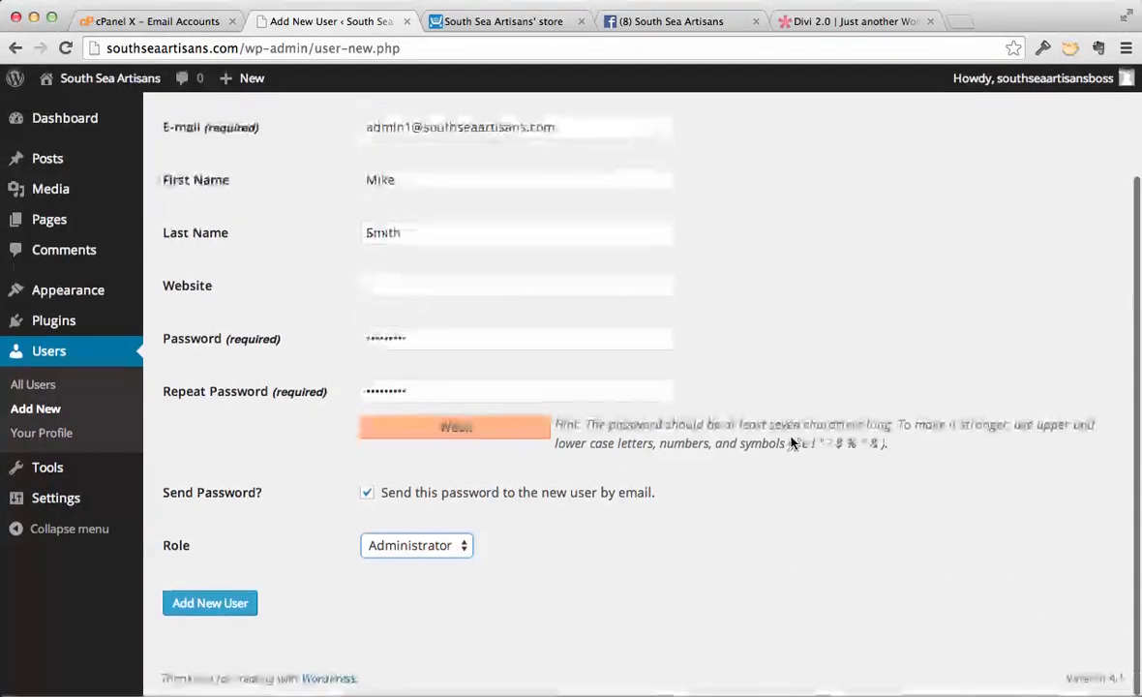
{"action": "left_click", "coordinate": [224, 604]}
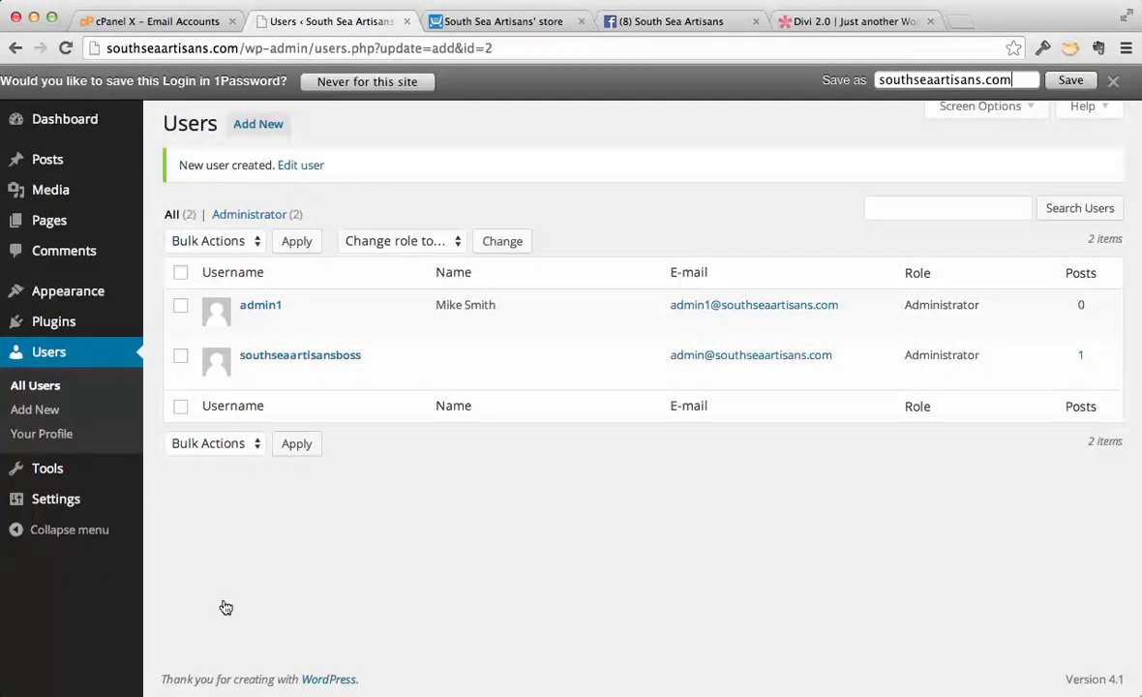
- Open the admin1 user for editing, dismiss the login-saving offer, and set the nickname and public display name to the user's full name
{"action": "left_click", "coordinate": [254, 306]}
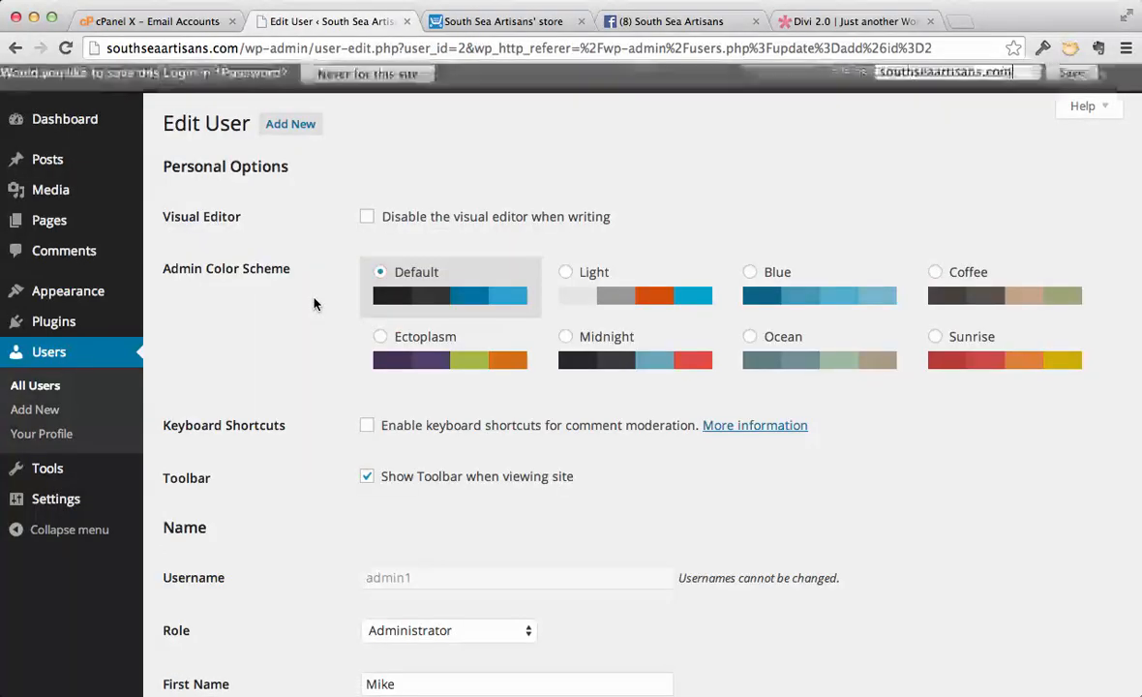
{"action": "left_click", "coordinate": [1114, 81]}
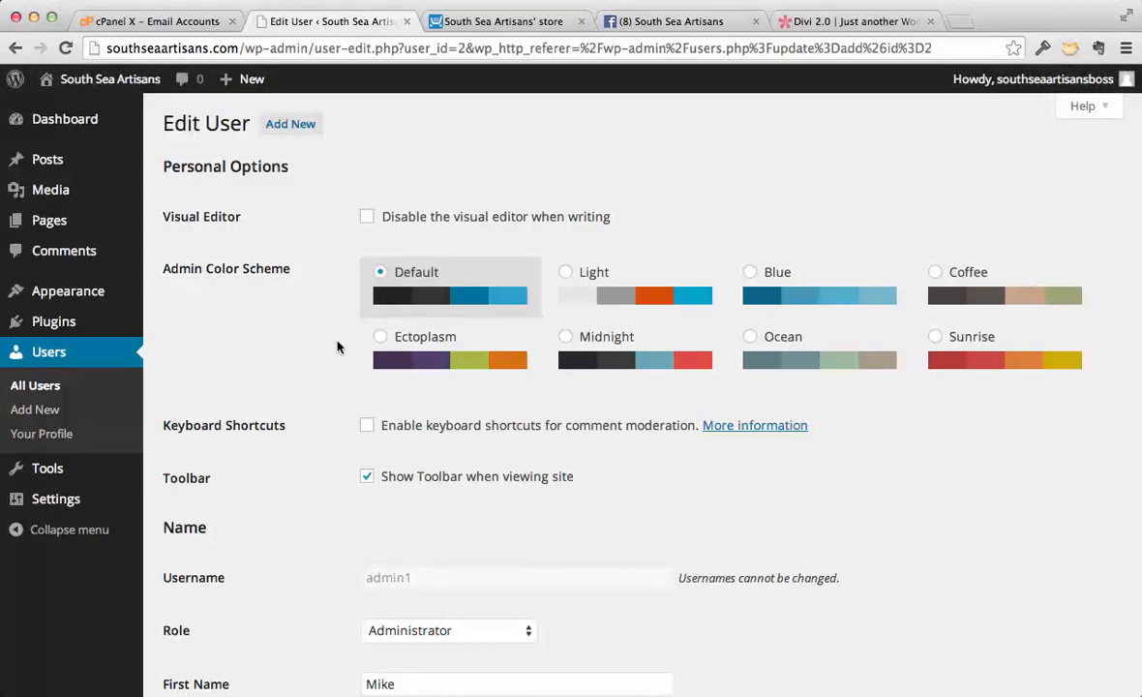
{"action": "scroll", "coordinate": [337, 347], "scroll_direction": "down", "scroll_amount": 1}
{"action": "scroll", "coordinate": [336, 347], "scroll_direction": "down", "scroll_amount": 5}
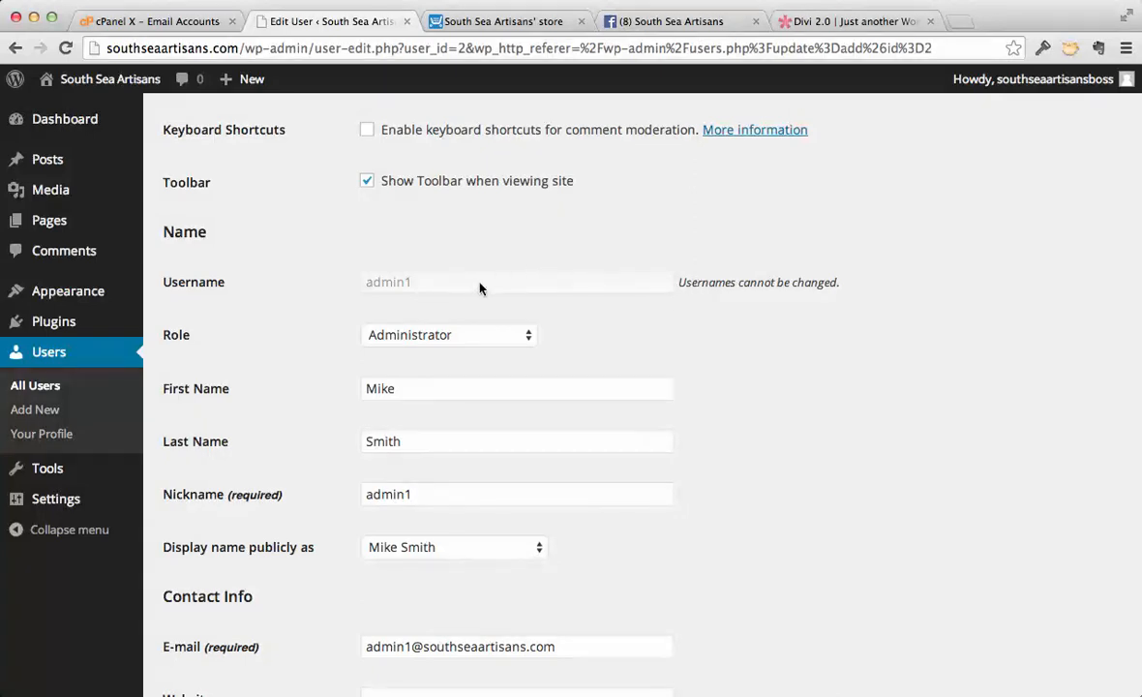
{"action": "double_click", "coordinate": [429, 494]}
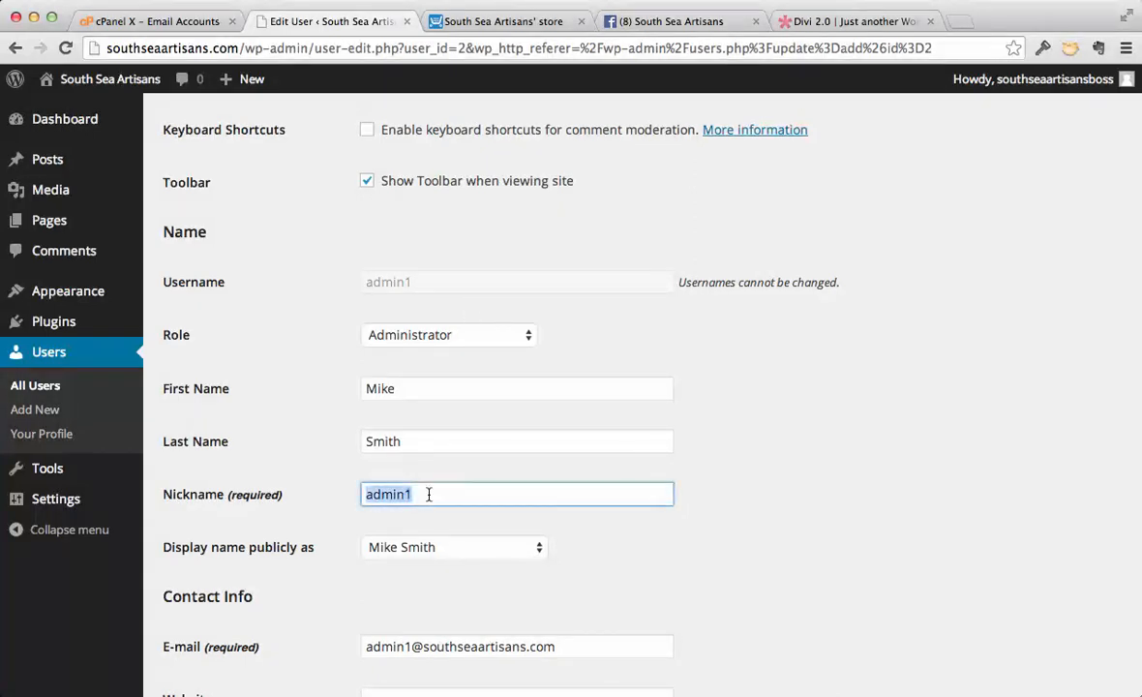
{"action": "left_click", "coordinate": [539, 548]}
{"action": "left_click", "coordinate": [561, 474]}
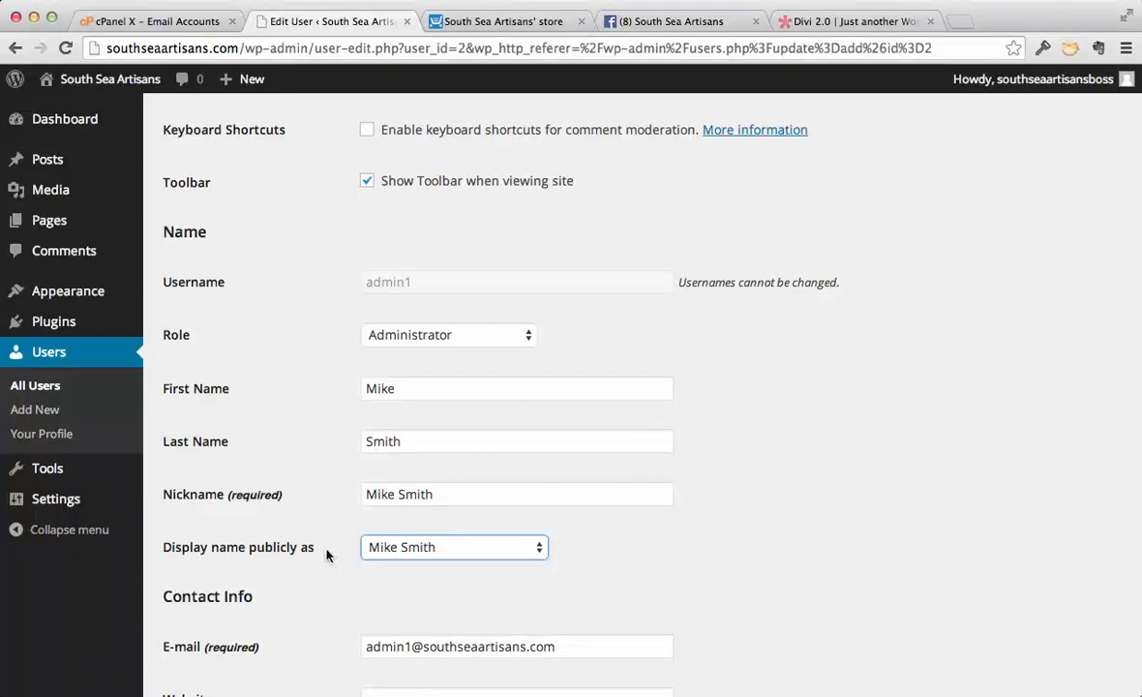
- Review the remaining profile fields of admin1, save the updated user, and return to the list of all users
{"action": "left_click", "coordinate": [449, 495]}
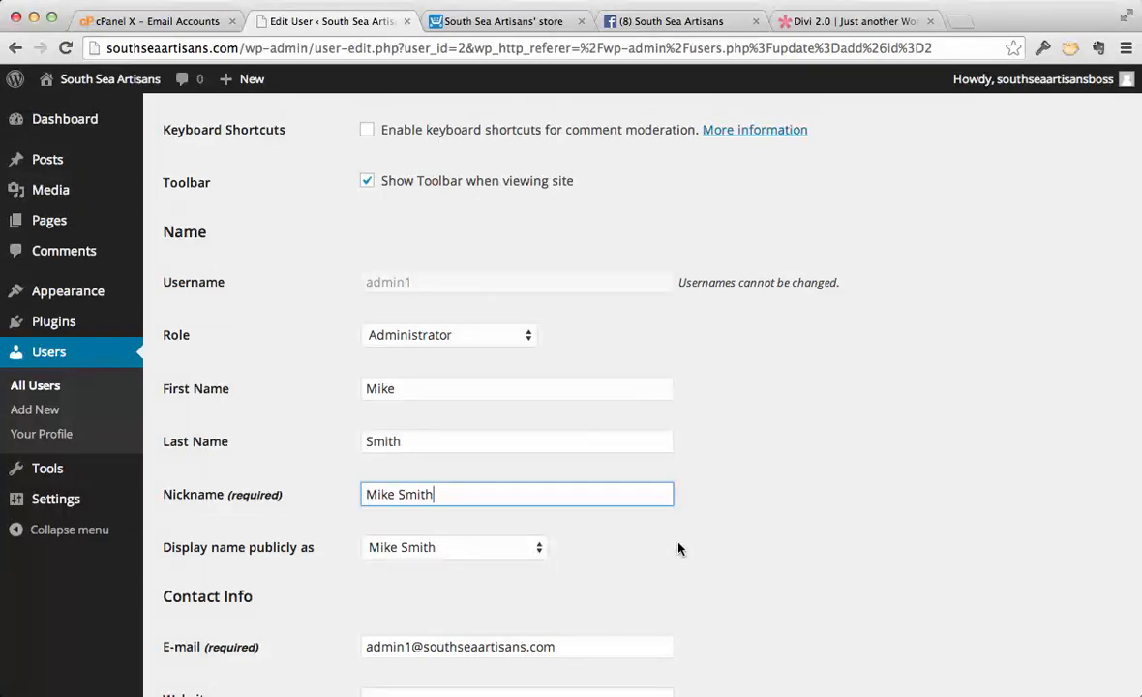
{"action": "scroll", "coordinate": [804, 553], "scroll_direction": "down", "scroll_amount": 3}
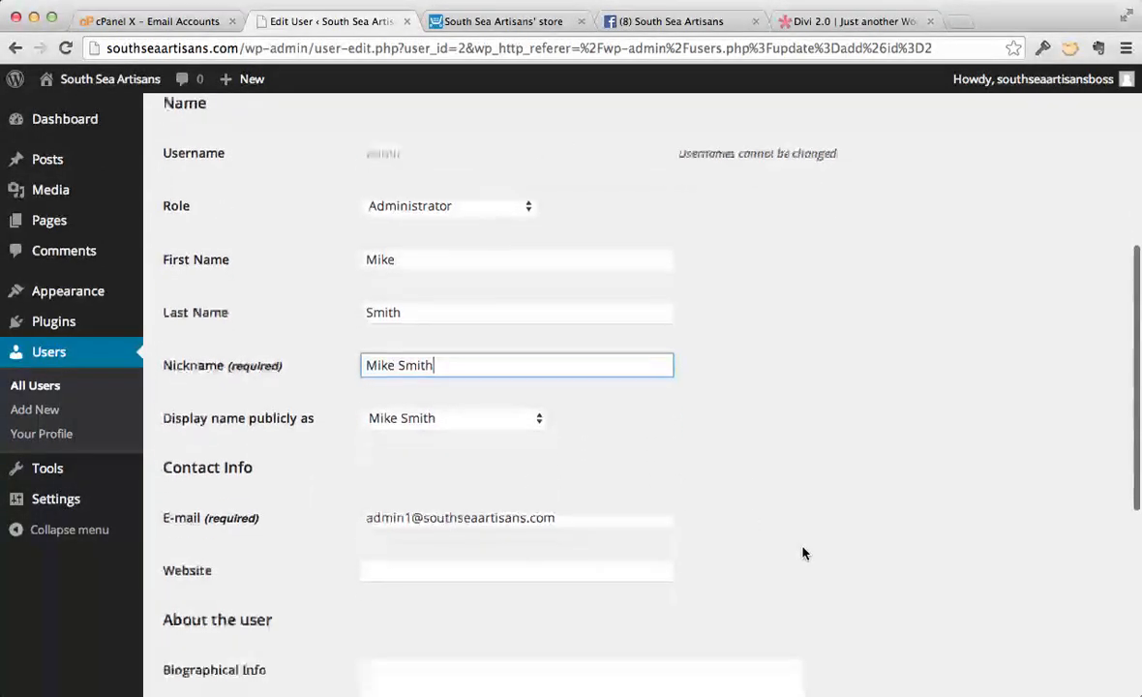
{"action": "scroll", "coordinate": [803, 553], "scroll_direction": "down", "scroll_amount": 2}
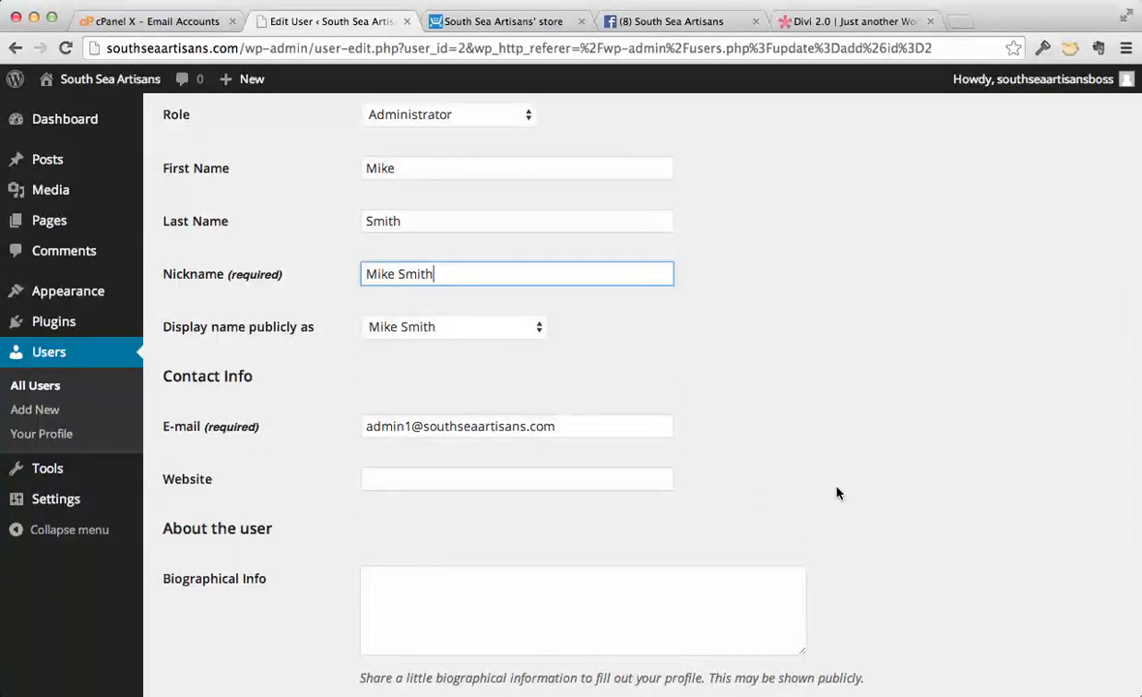
{"action": "scroll", "coordinate": [839, 493], "scroll_direction": "down", "scroll_amount": 5}
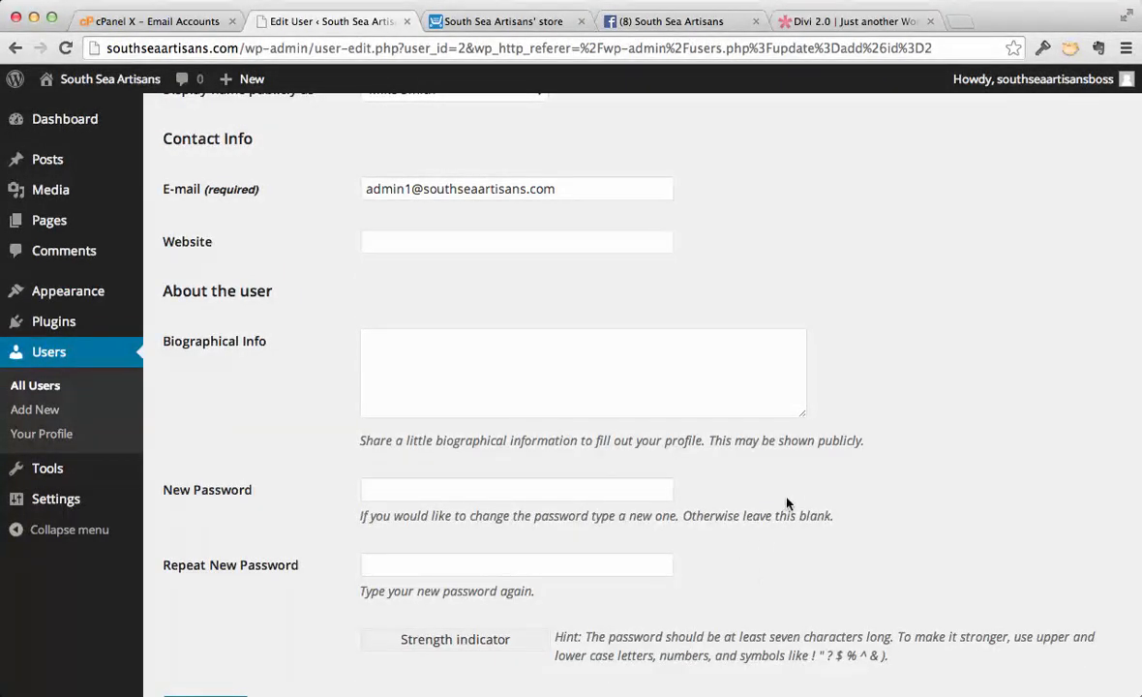
{"action": "scroll", "coordinate": [816, 462], "scroll_direction": "up", "scroll_amount": 4}
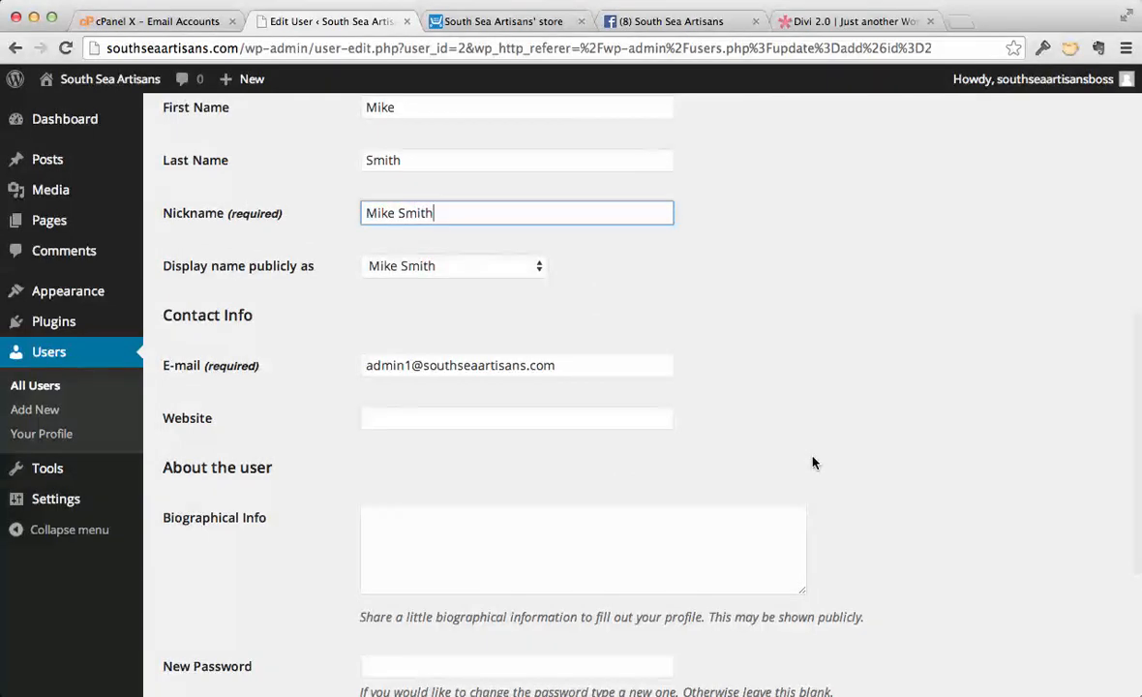
{"action": "scroll", "coordinate": [813, 463], "scroll_direction": "up", "scroll_amount": 8}
{"action": "scroll", "coordinate": [813, 463], "scroll_direction": "down", "scroll_amount": 13}
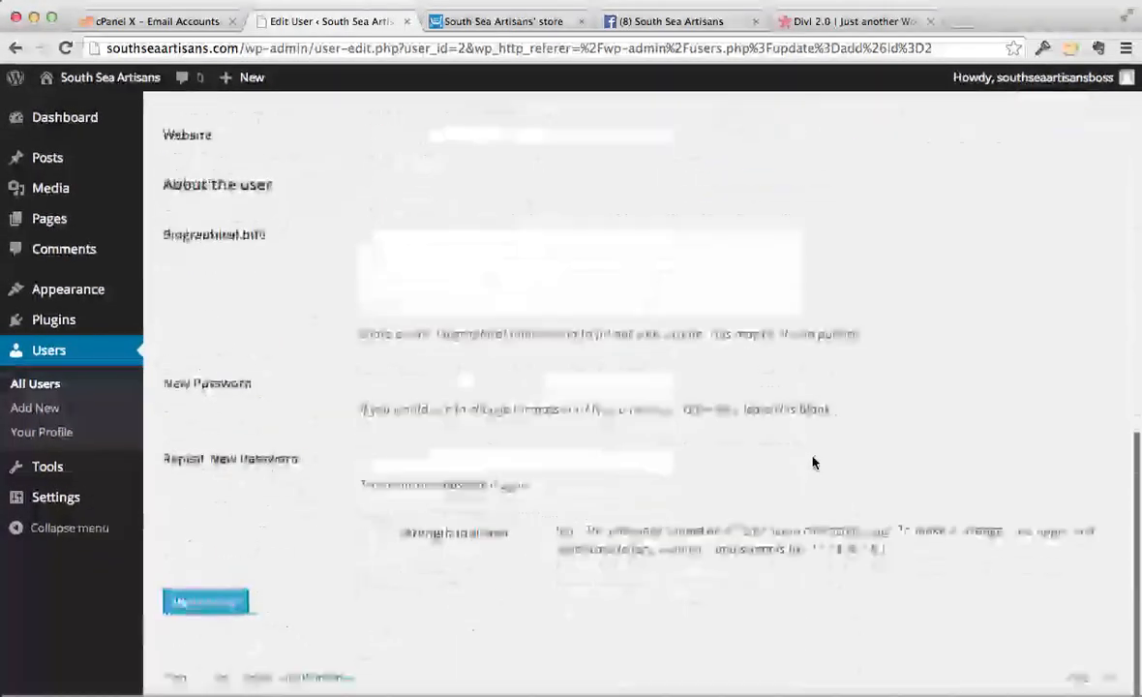
{"action": "left_click", "coordinate": [208, 608]}
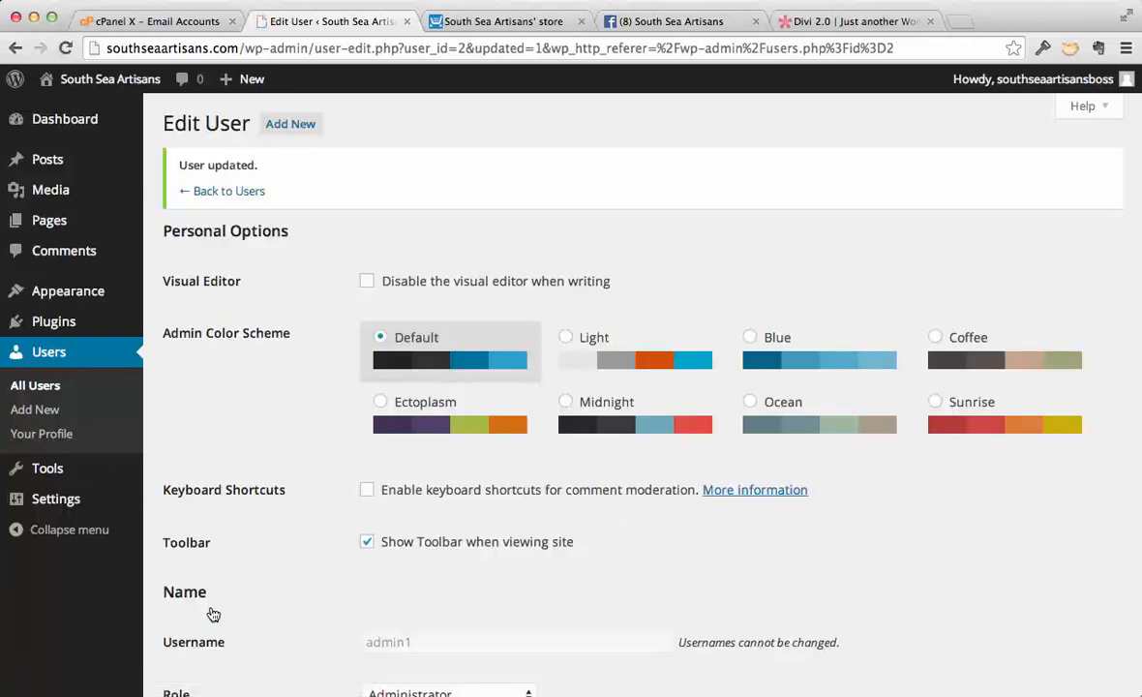
{"action": "left_click", "coordinate": [43, 386]}
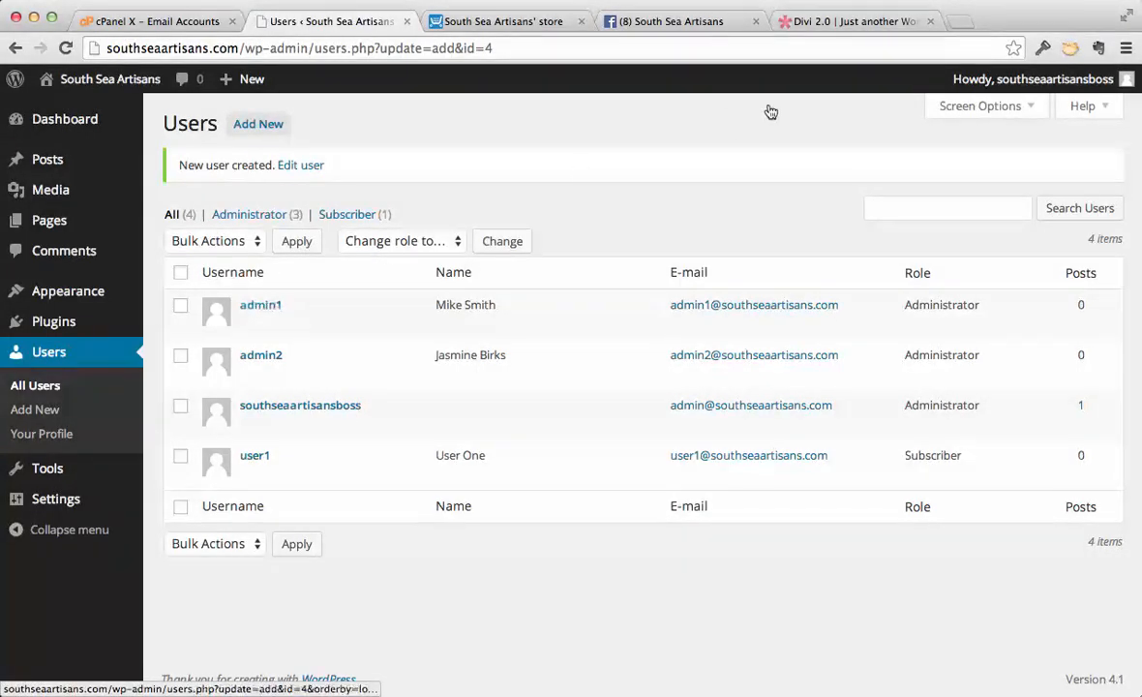
- Log out of the current account, log back in as admin1 with the account password, and dismiss the offer to save the login
{"action": "mouse_move", "coordinate": [1045, 77]}
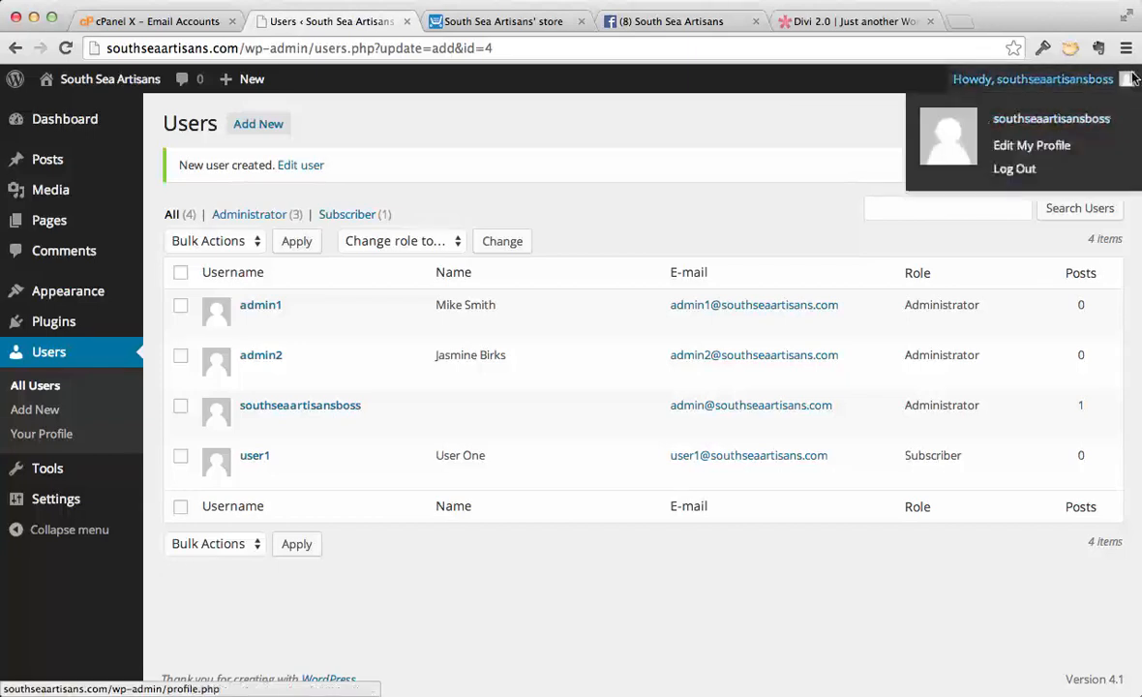
{"action": "left_click", "coordinate": [1013, 168]}
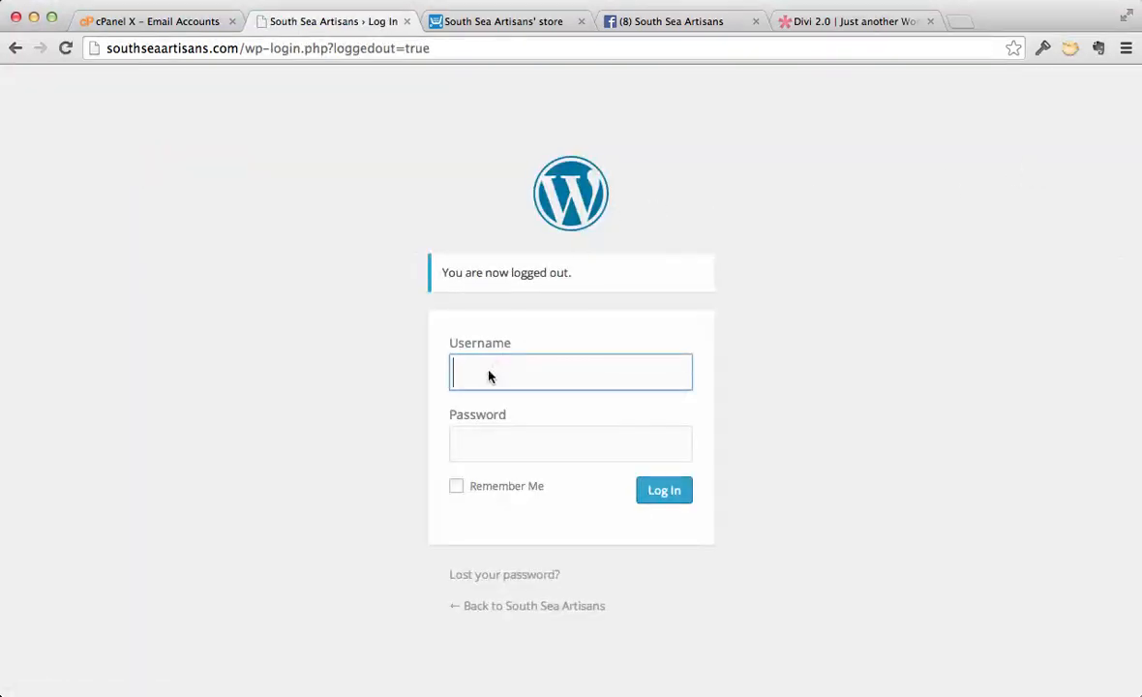
{"action": "type", "text": "admin1"}
{"action": "left_click", "coordinate": [473, 444]}
{"action": "type", "text": "•••••••••"}
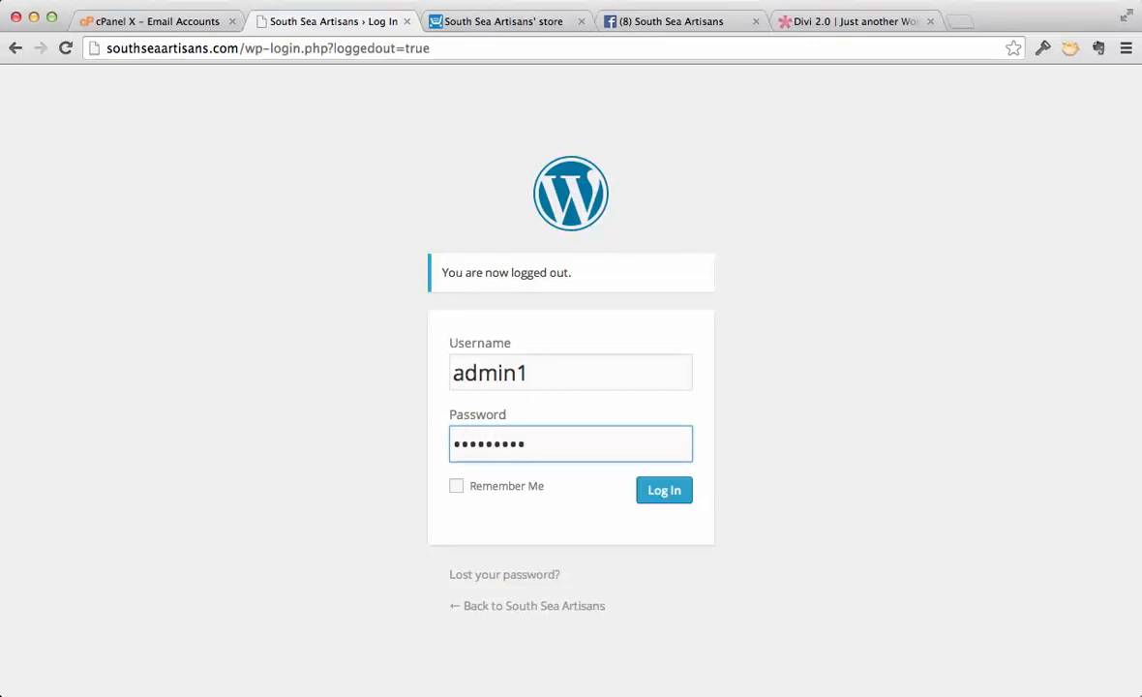
{"action": "left_click", "coordinate": [665, 491]}
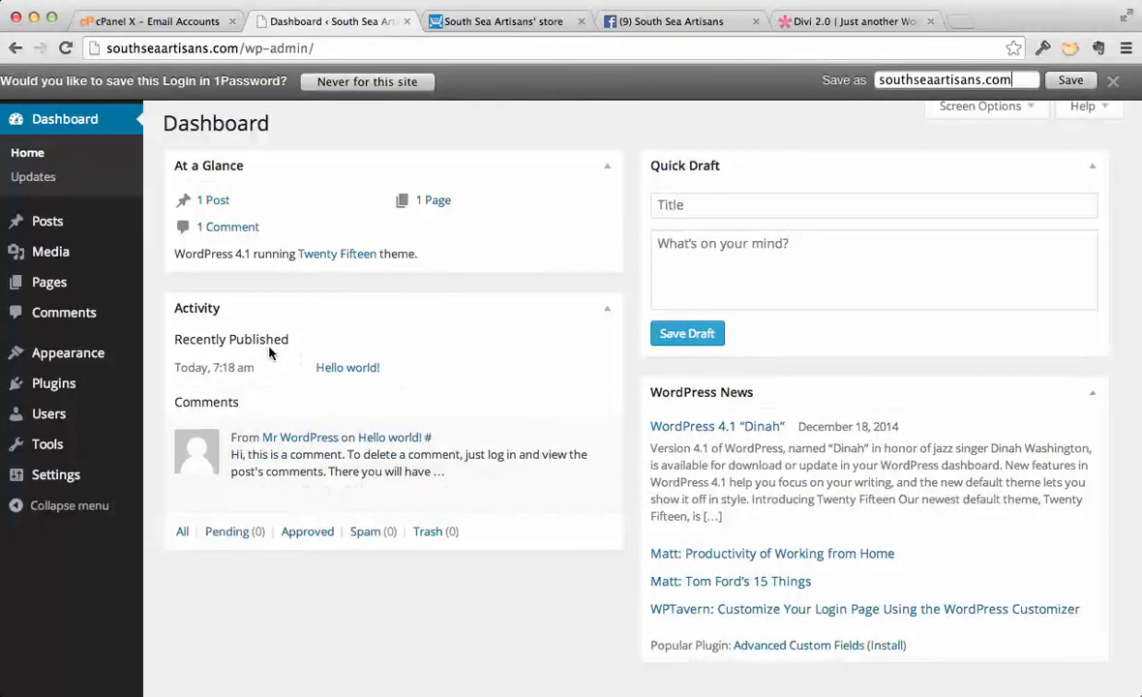
{"action": "left_click", "coordinate": [1113, 84]}
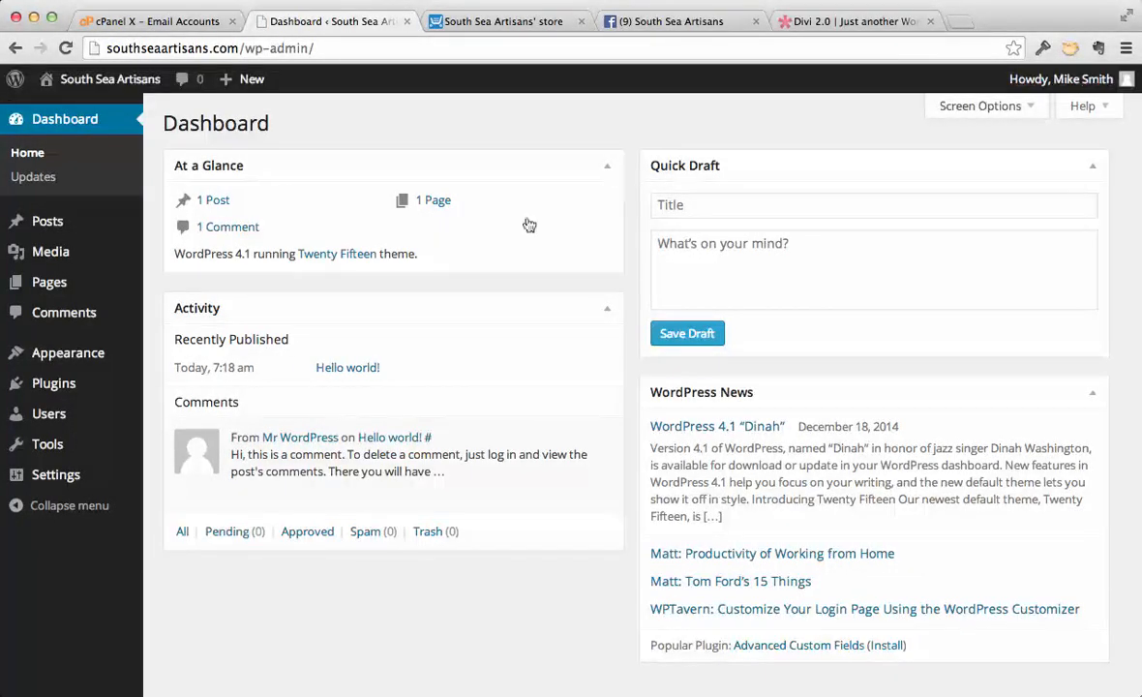
- Check the edit and delete options for each account in the users list, then visit the public site
{"action": "left_click", "coordinate": [59, 419]}
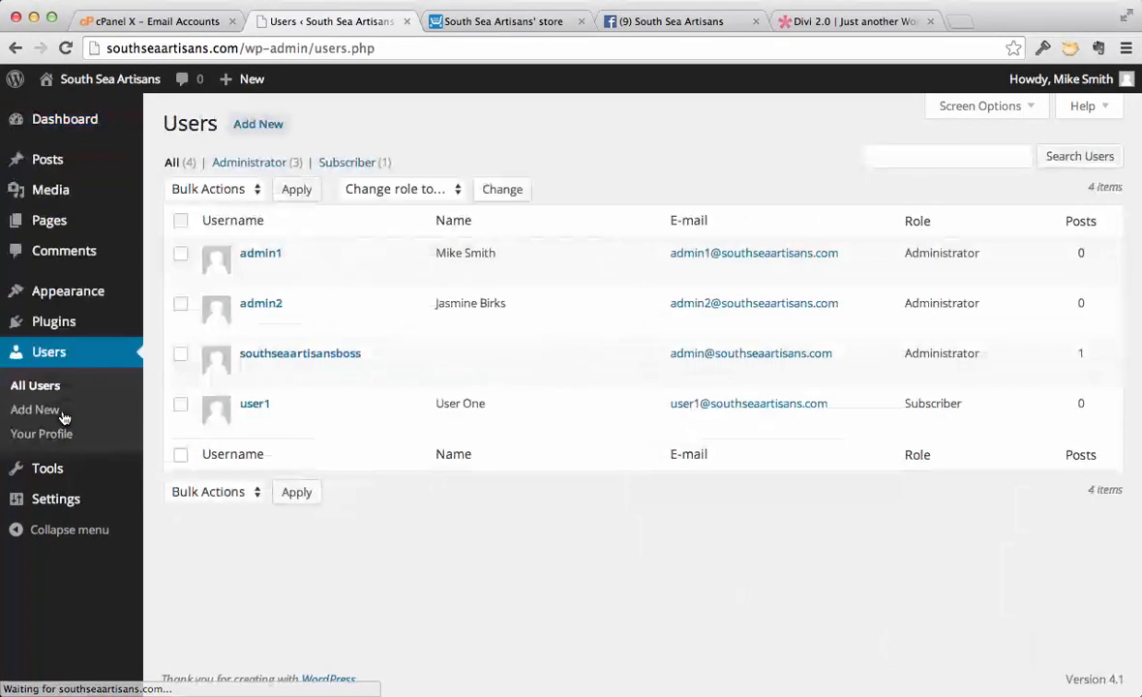
{"action": "mouse_move", "coordinate": [268, 250]}
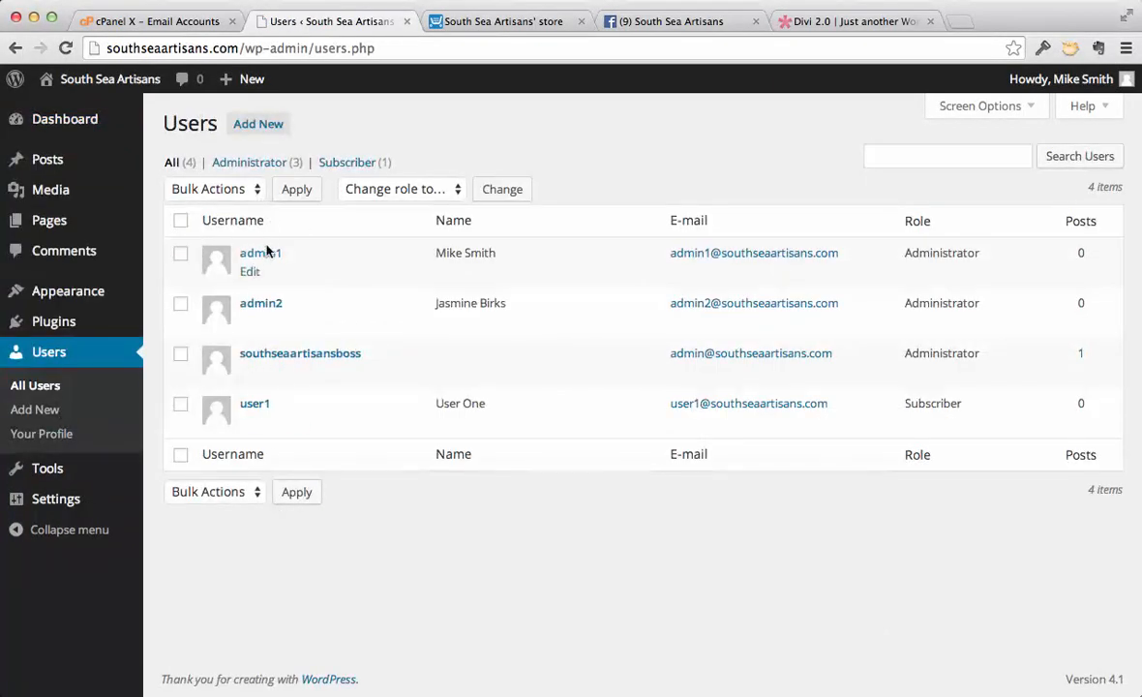
{"action": "mouse_move", "coordinate": [265, 301]}
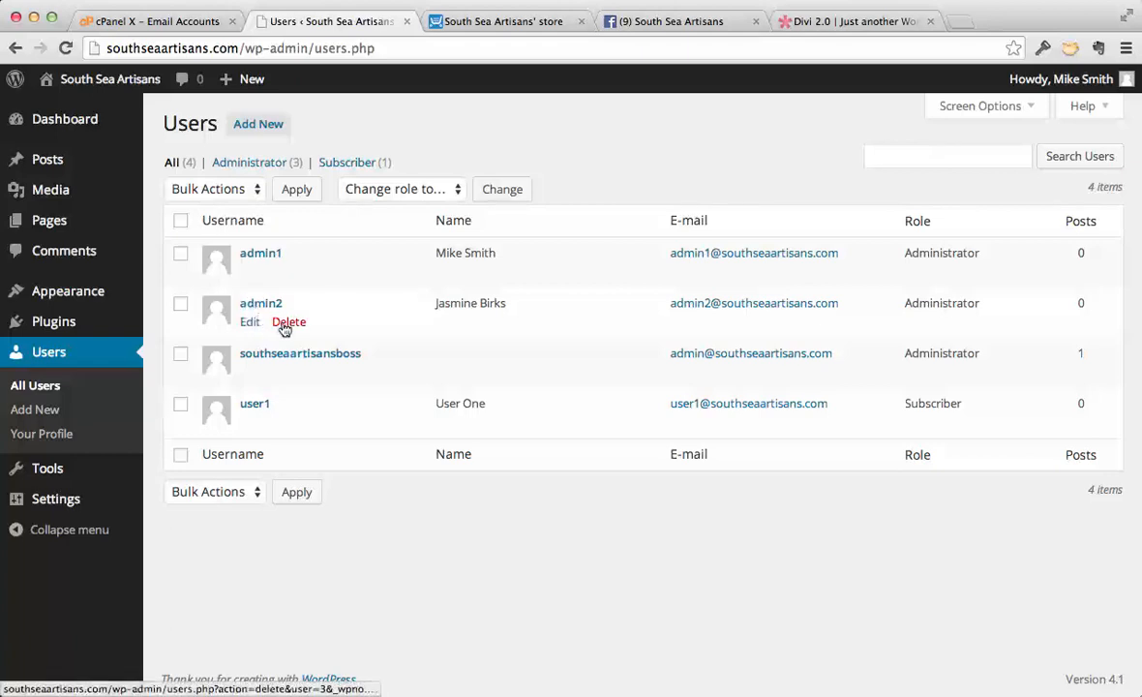
{"action": "mouse_move", "coordinate": [256, 373]}
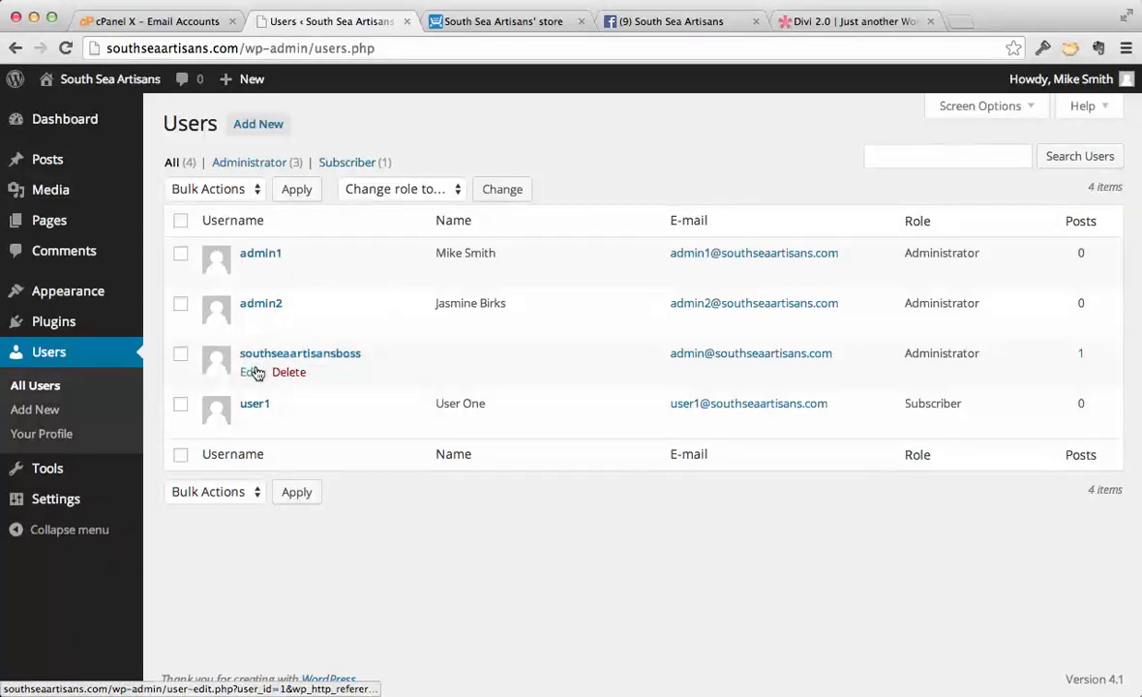
{"action": "mouse_move", "coordinate": [255, 321]}
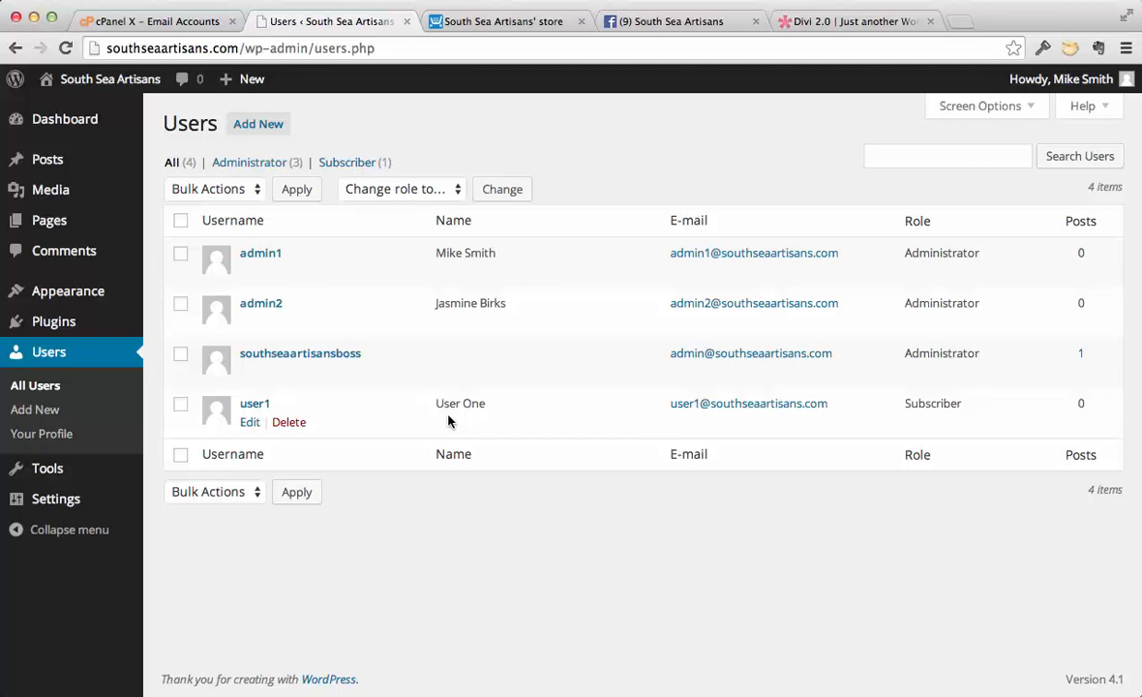
{"action": "mouse_move", "coordinate": [87, 78]}
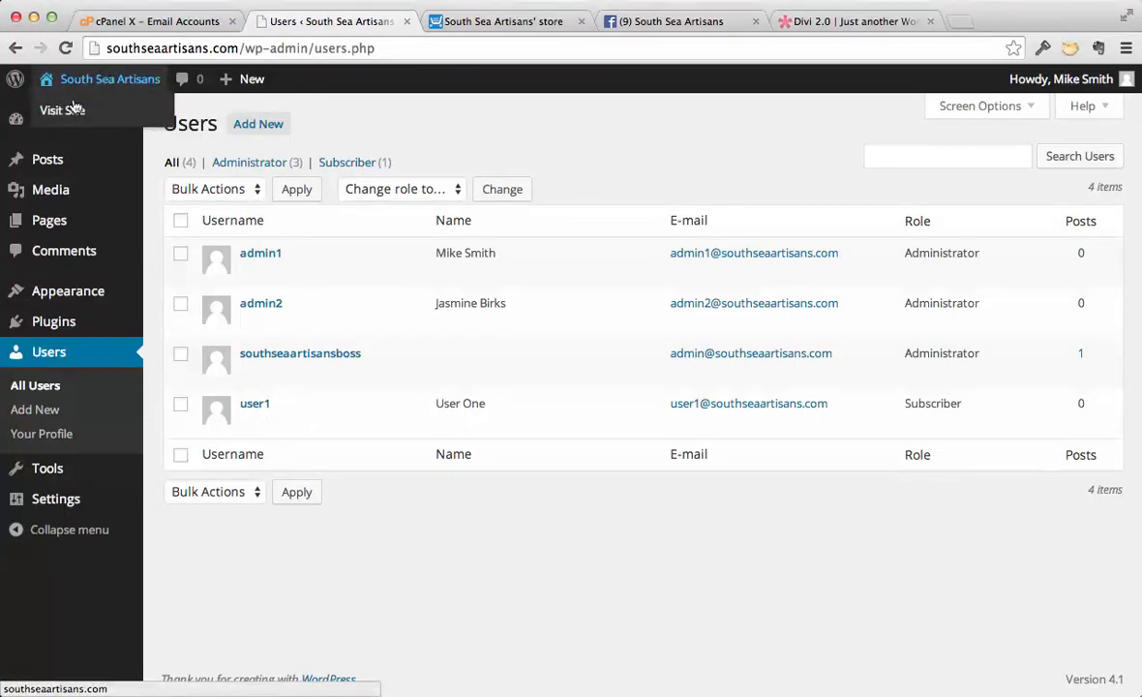
{"action": "left_click", "coordinate": [73, 109]}
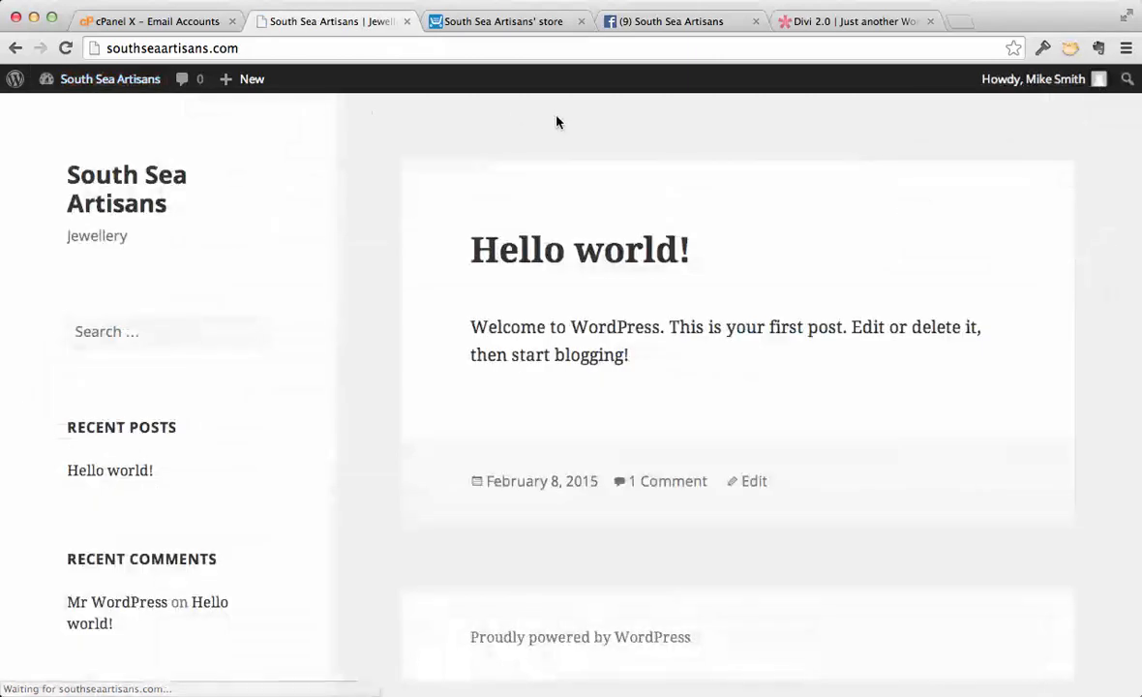